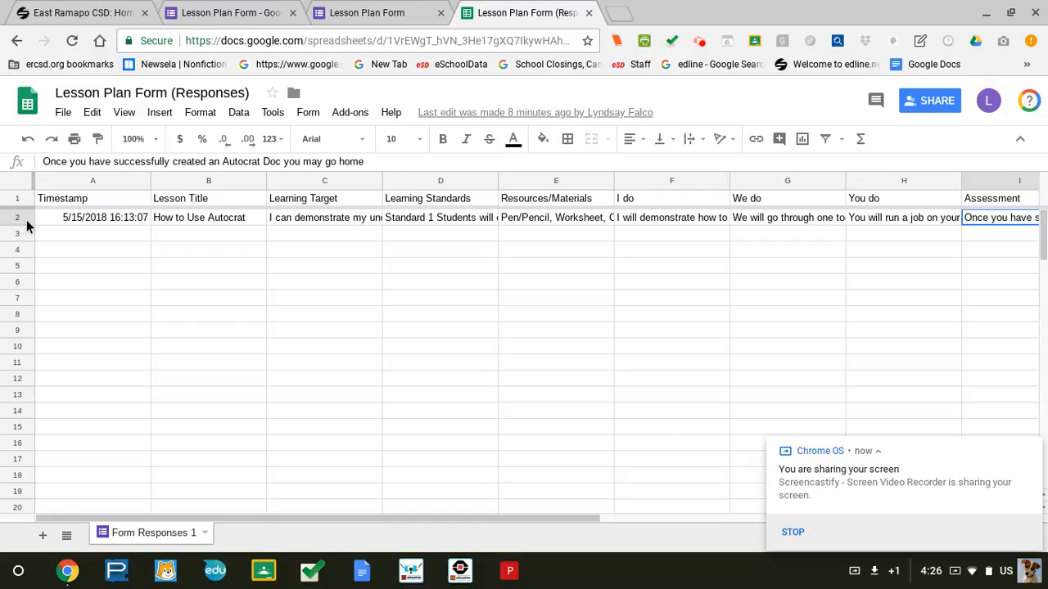
Highlight response row 2 in the sheet, then go to the live Lesson Plan Form tab.
left_click(18, 217)
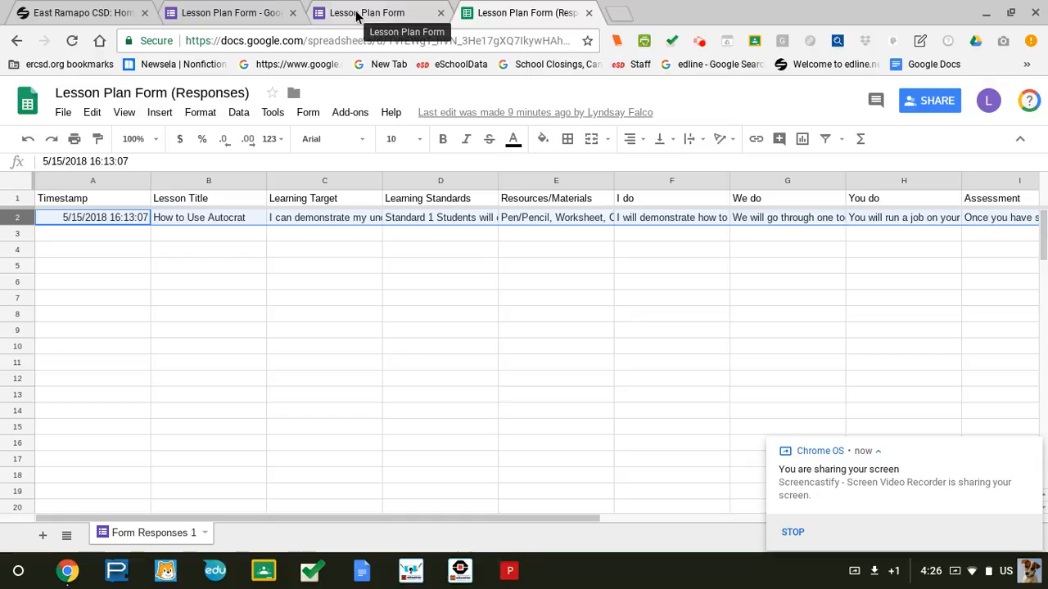
left_click(225, 10)
left_click(367, 12)
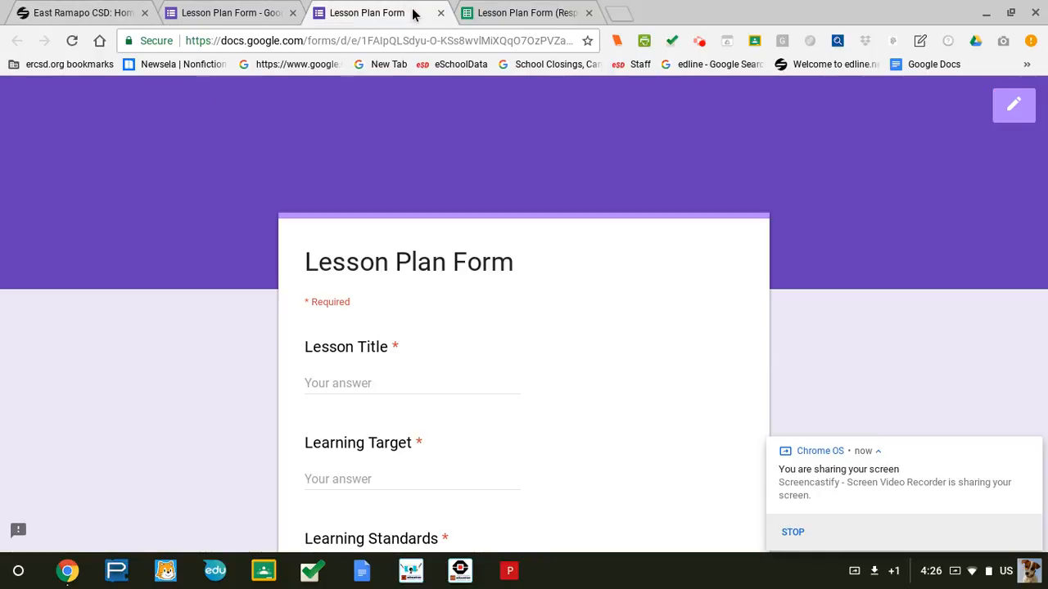
Search for google in that tab, reach the Google home page, and show the apps list.
left_click(381, 41)
type("google")
key("Return")
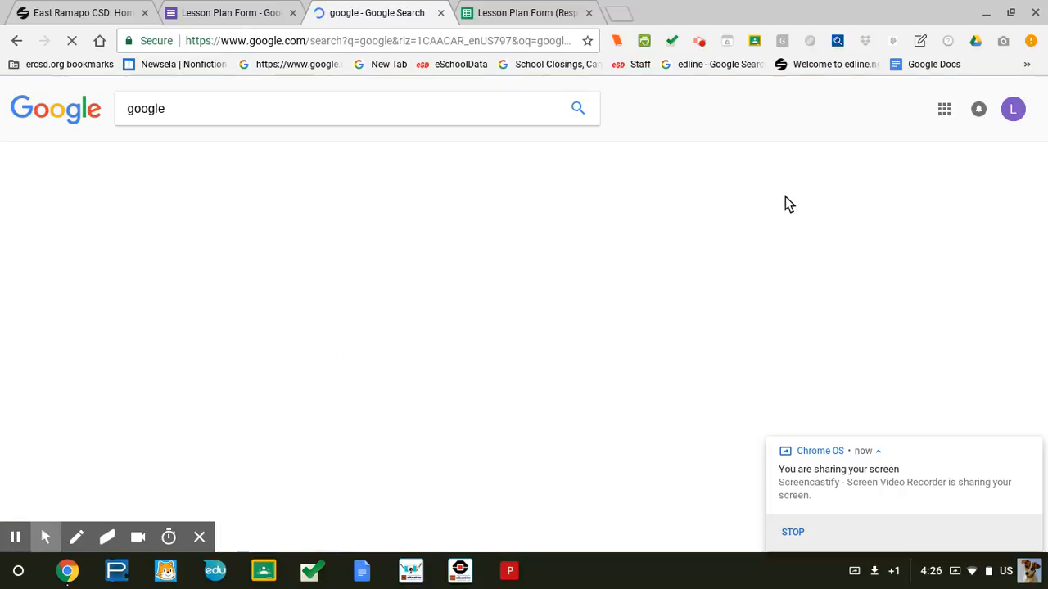
left_click(149, 219)
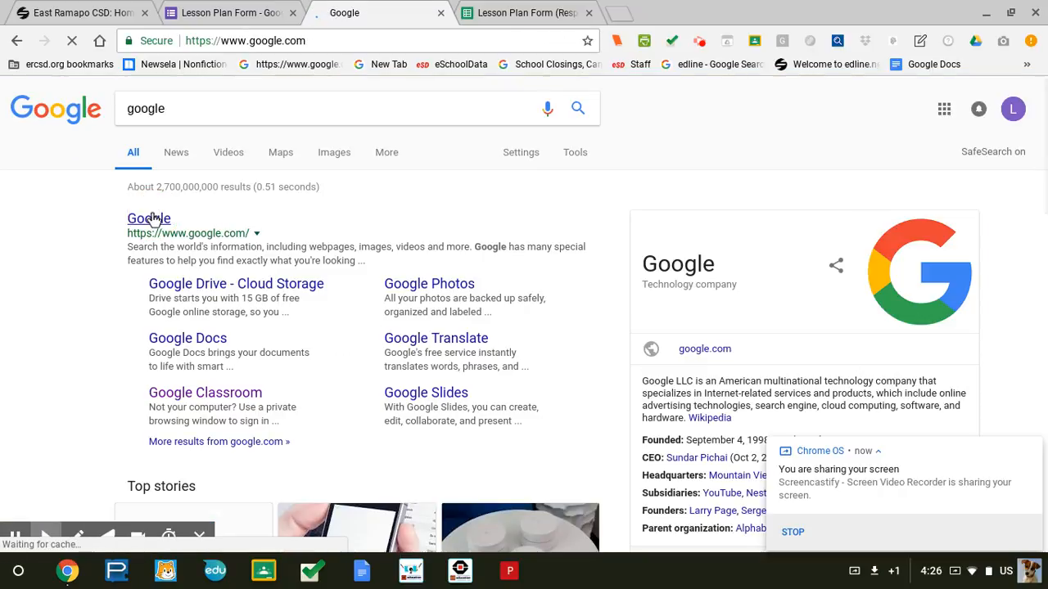
left_click(945, 103)
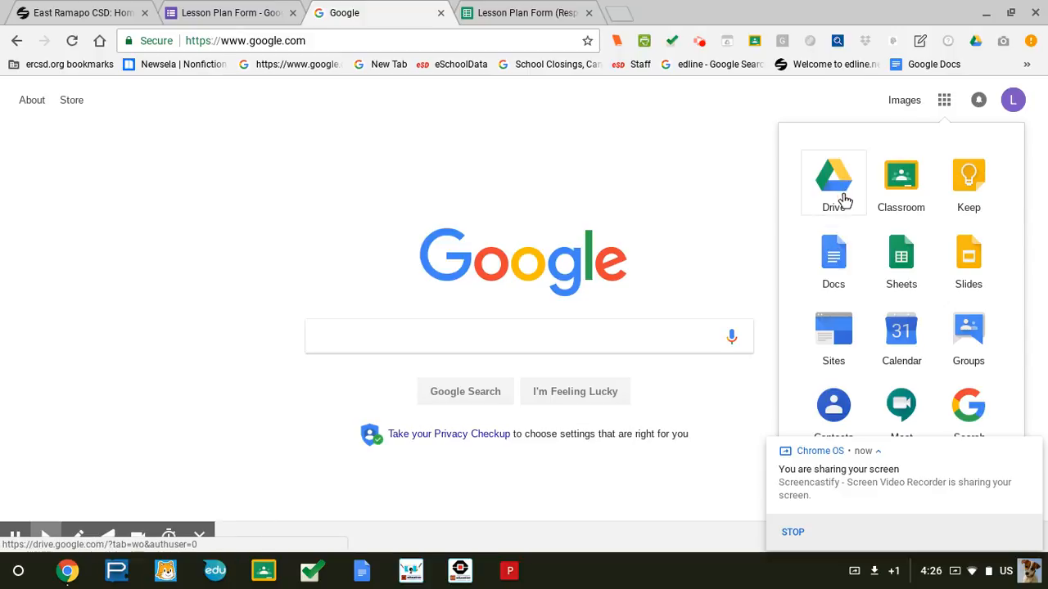
In Drive, open GOOGLE CLASS > Autocrat Lessons and launch the Lesson Plan Template document.
left_click(845, 205)
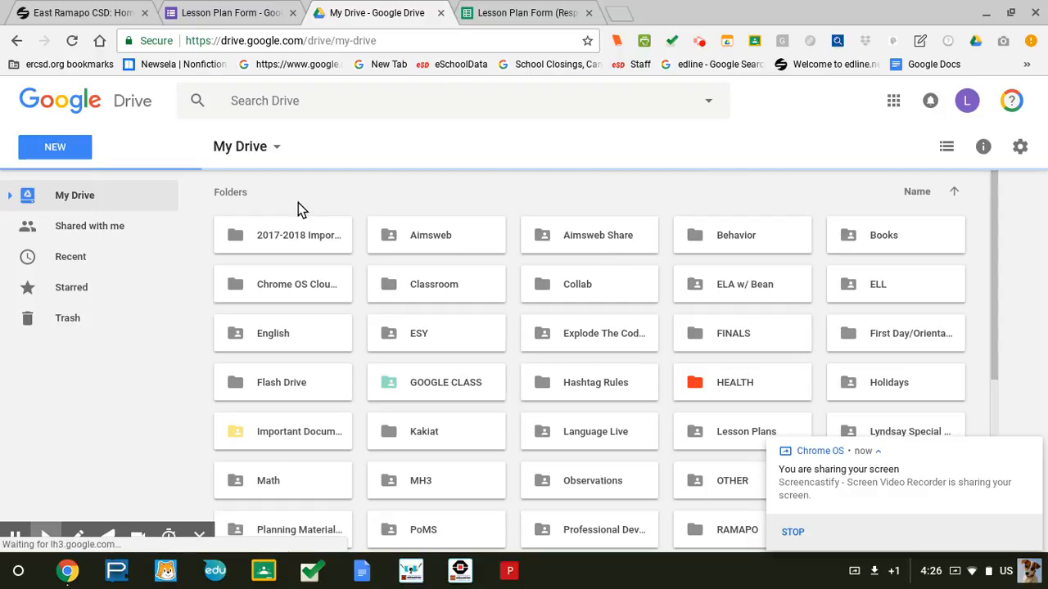
double_click(388, 382)
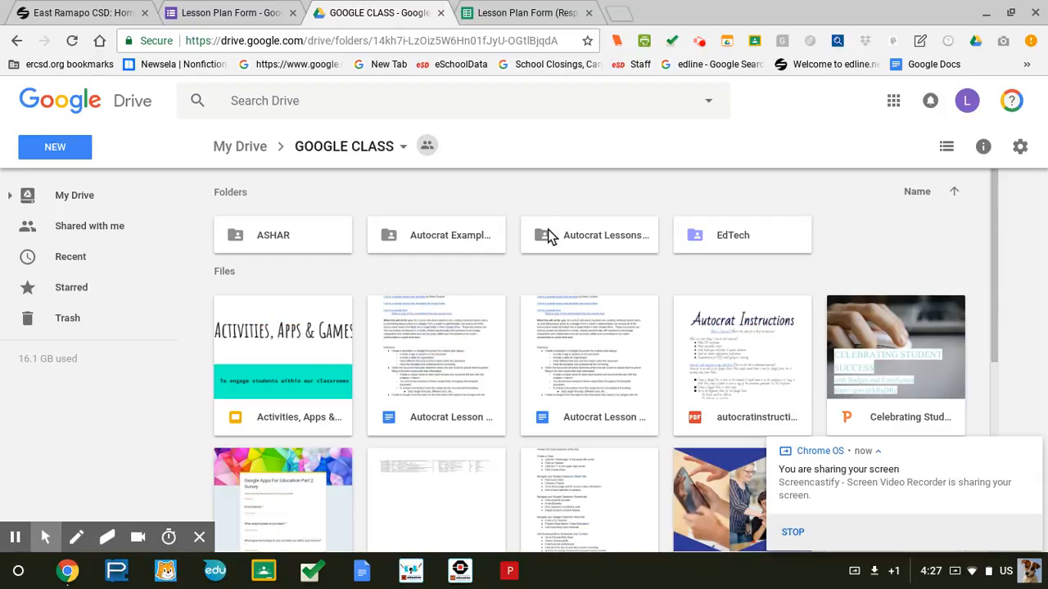
left_click(571, 236)
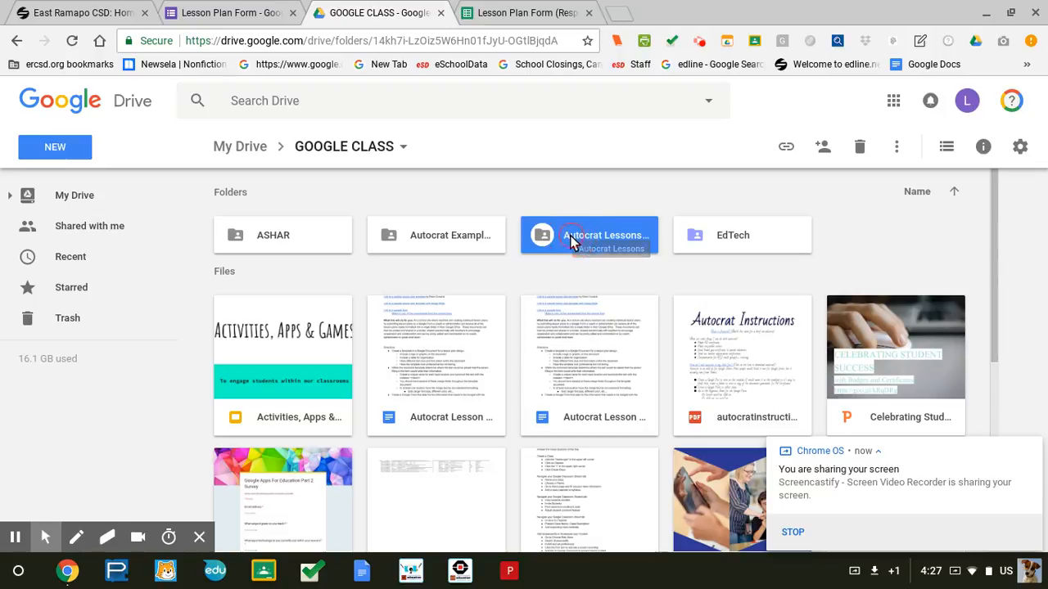
double_click(570, 237)
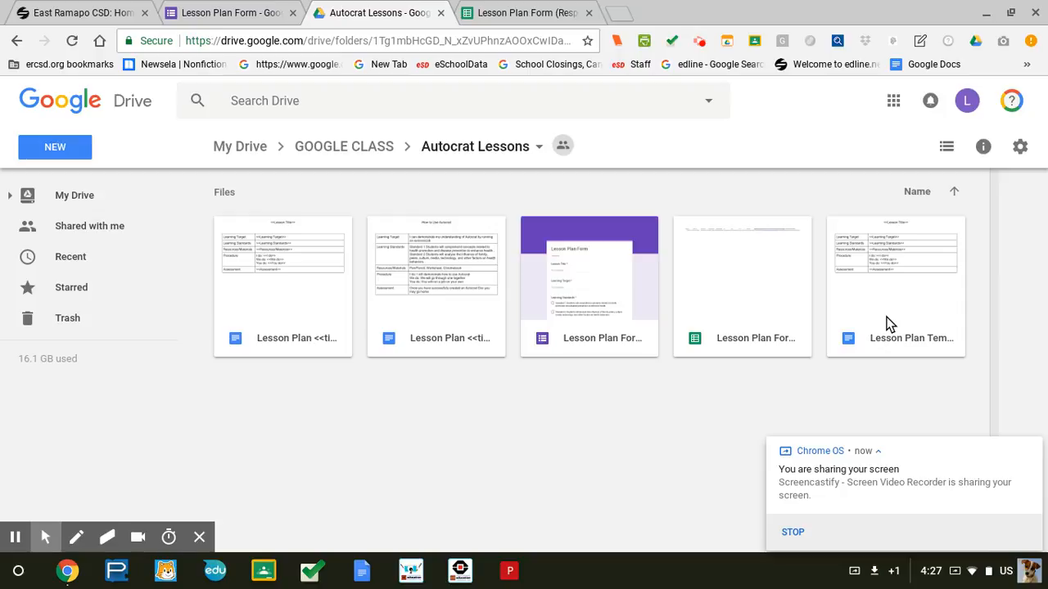
left_click(889, 325)
double_click(888, 325)
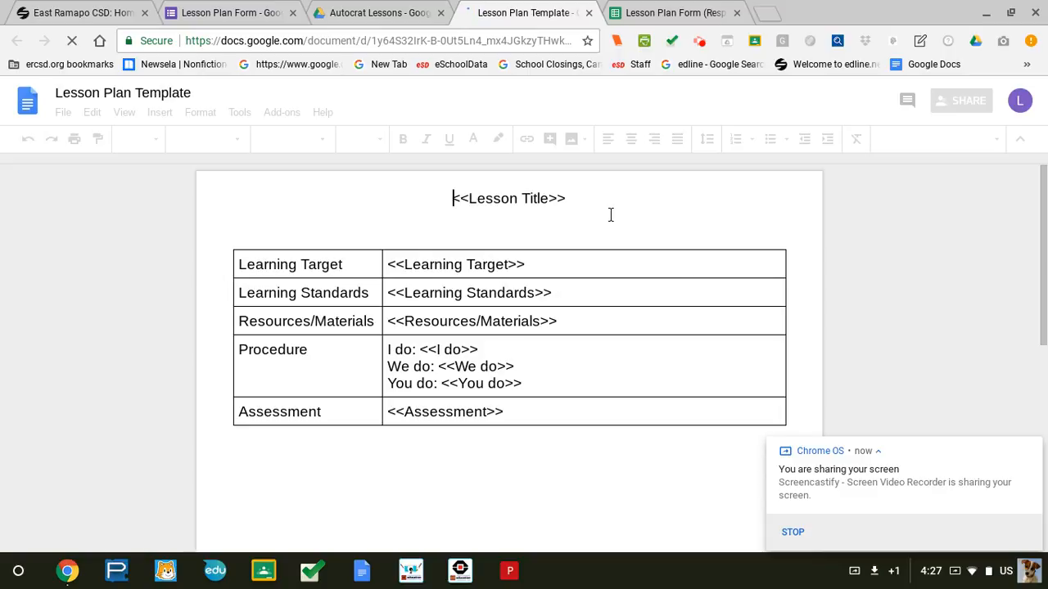
Compare the template's Lesson Title tag with header B1 of the responses sheet, then return to the form editor.
left_click(610, 215)
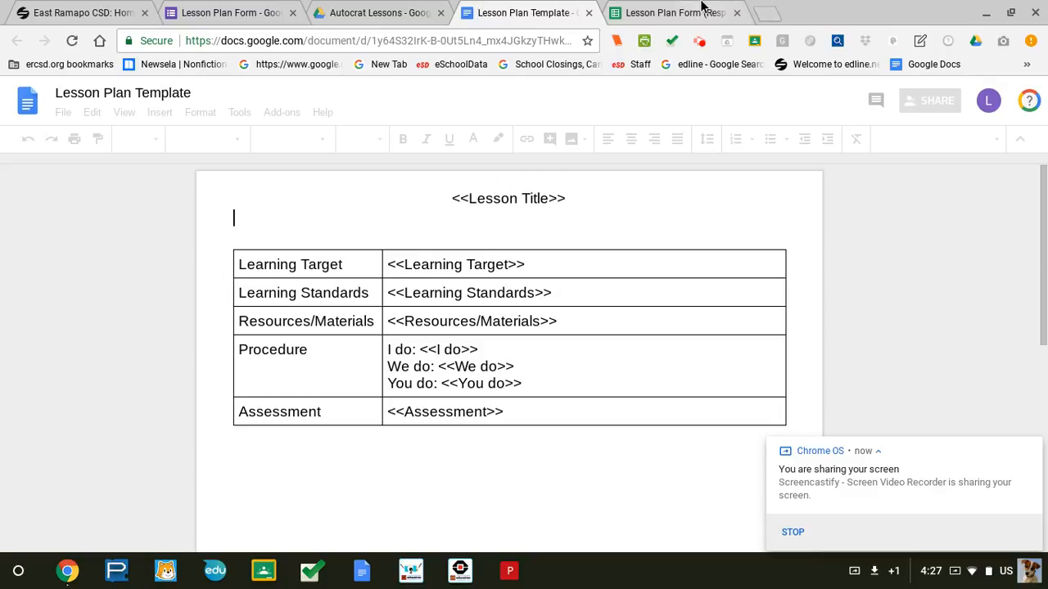
left_click(700, 10)
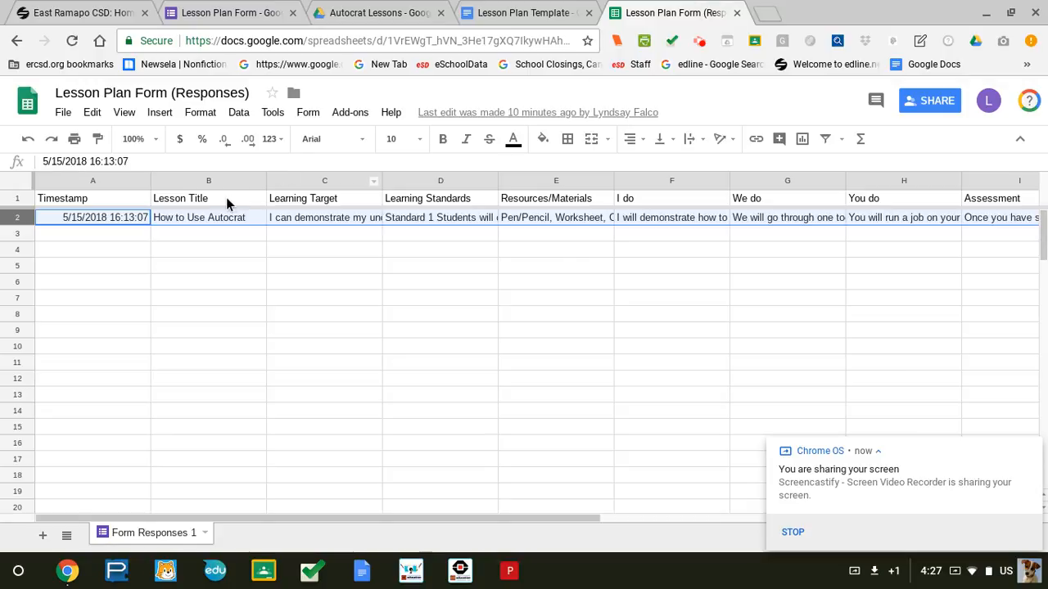
left_click(228, 204)
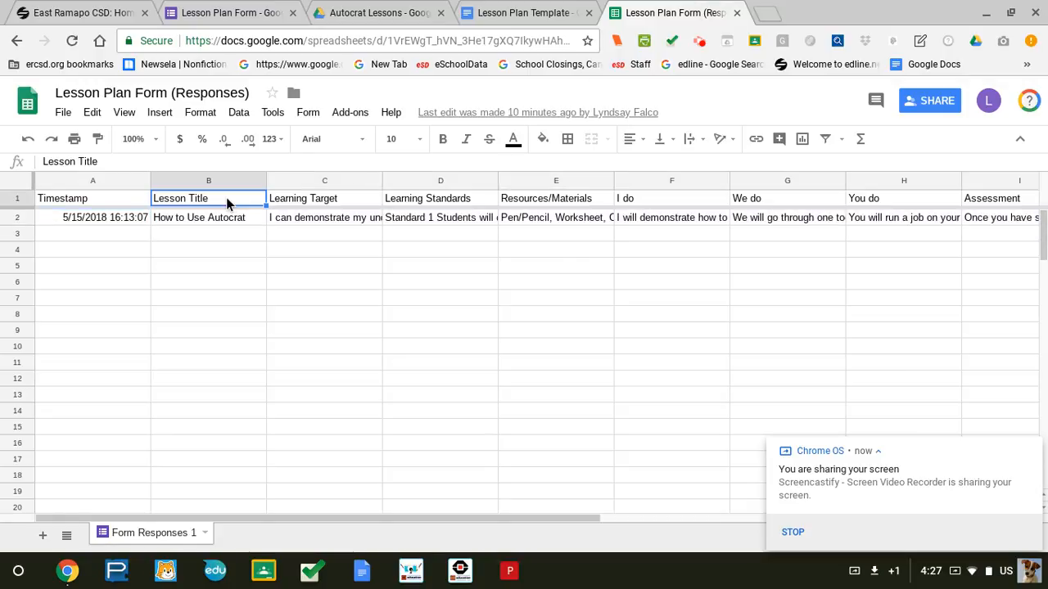
left_click(517, 10)
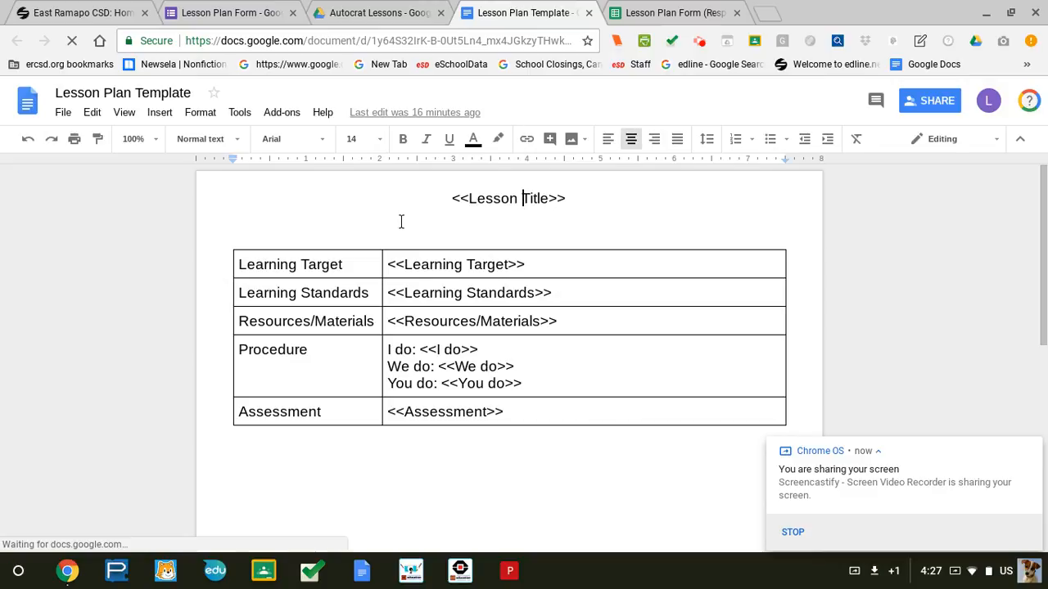
left_click(549, 199)
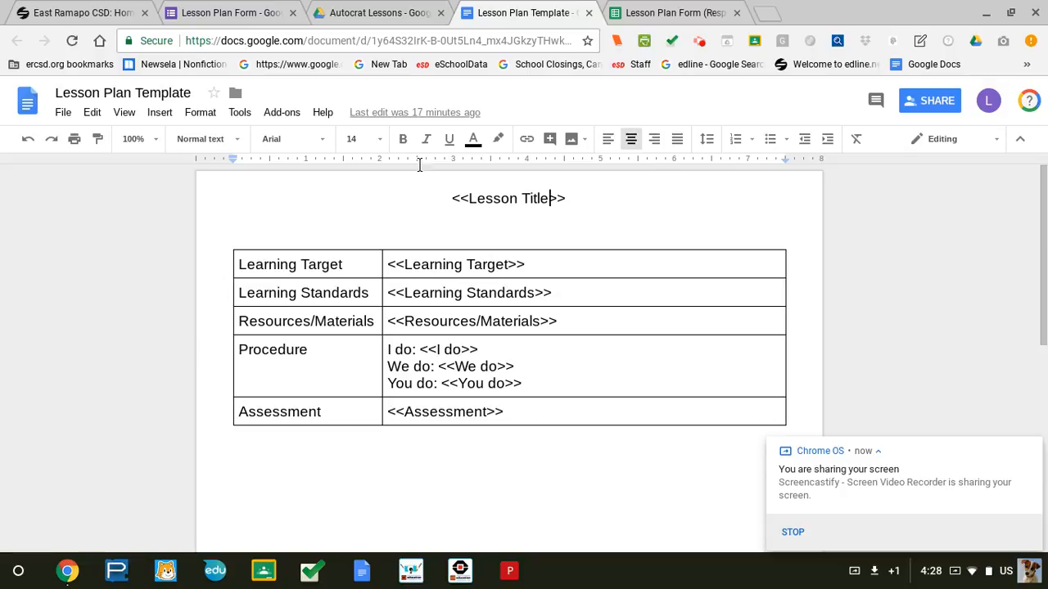
left_click(231, 8)
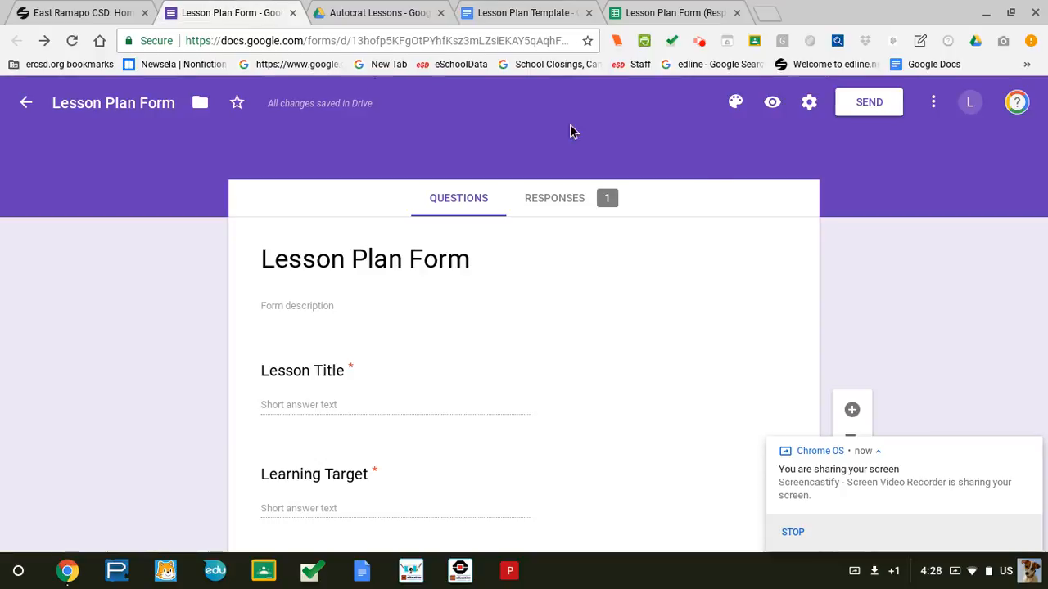
Preview the live form and enter 'Part 2 of Autocrat Screencast Video' as the Lesson Title.
left_click(773, 104)
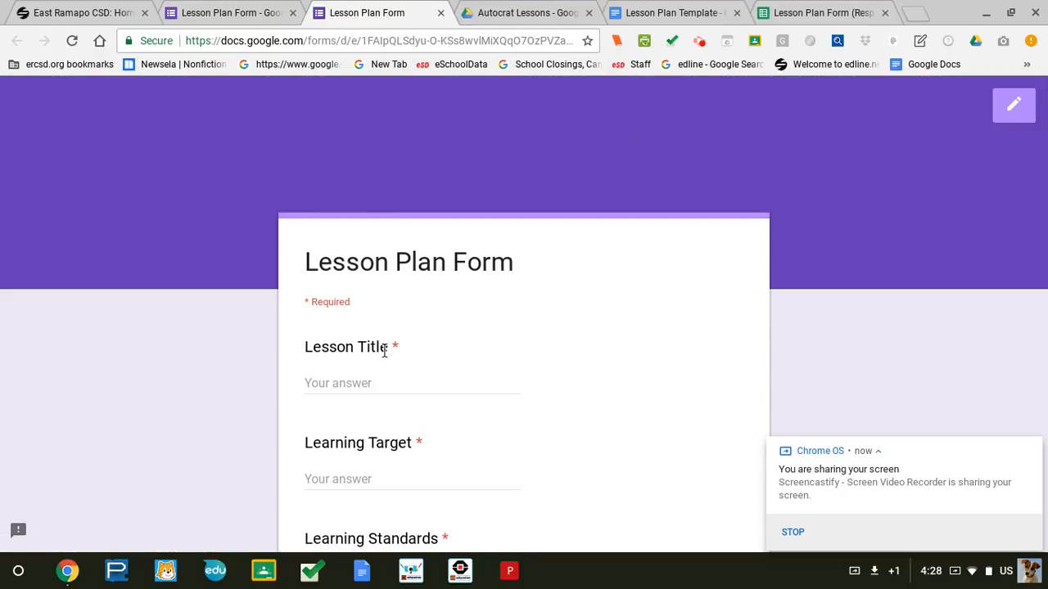
left_click(381, 386)
type("Part 2 o")
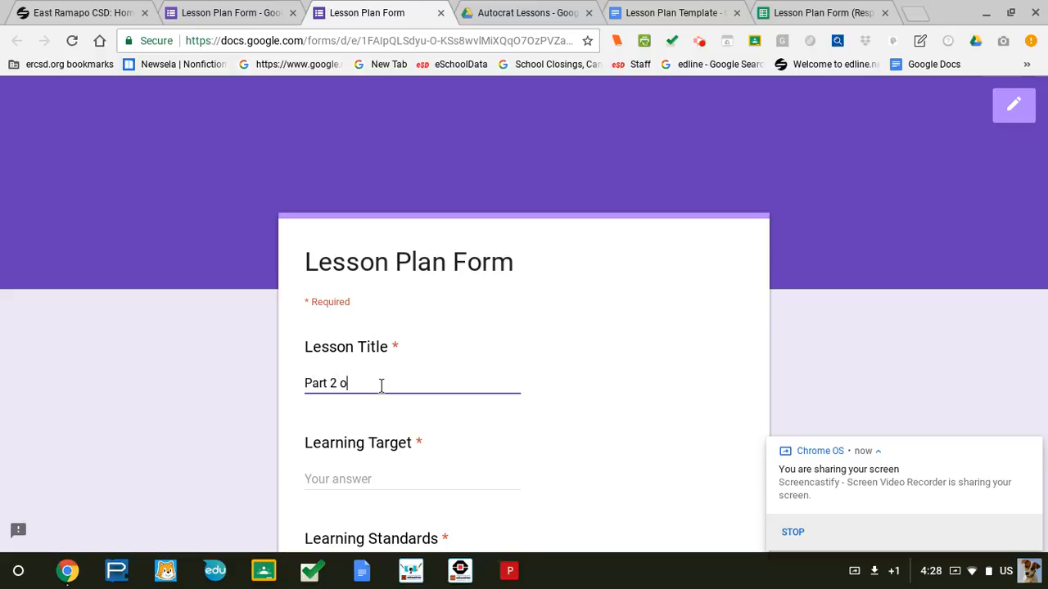
type("f Autocrat Screencast ")
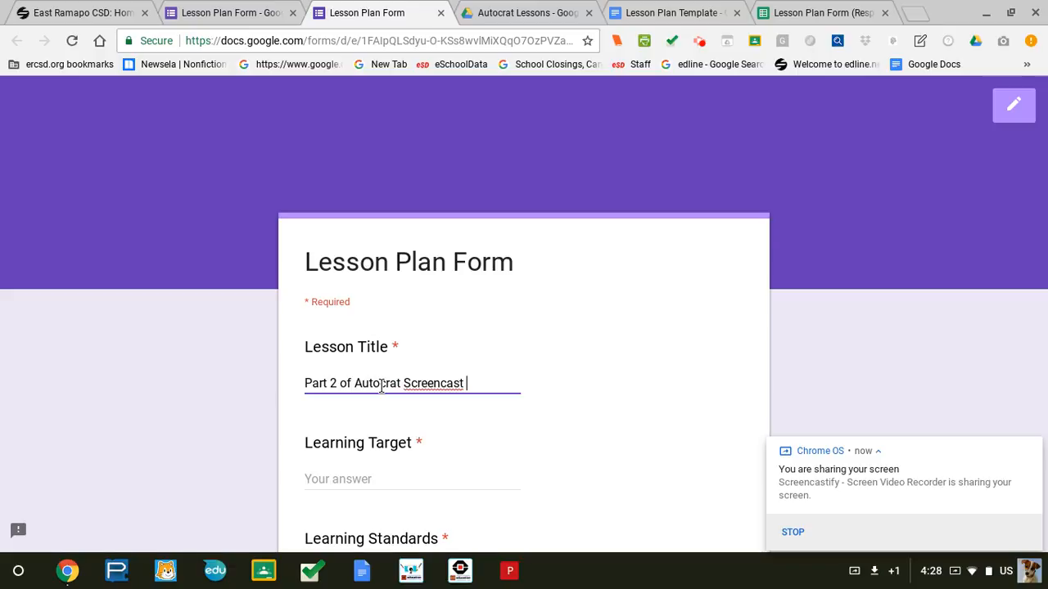
type("Video")
Fill in the Learning Target with a capital-S 'Screencast' and tick Standard 1 and Standard 2.
scroll(486, 370, "down", 2)
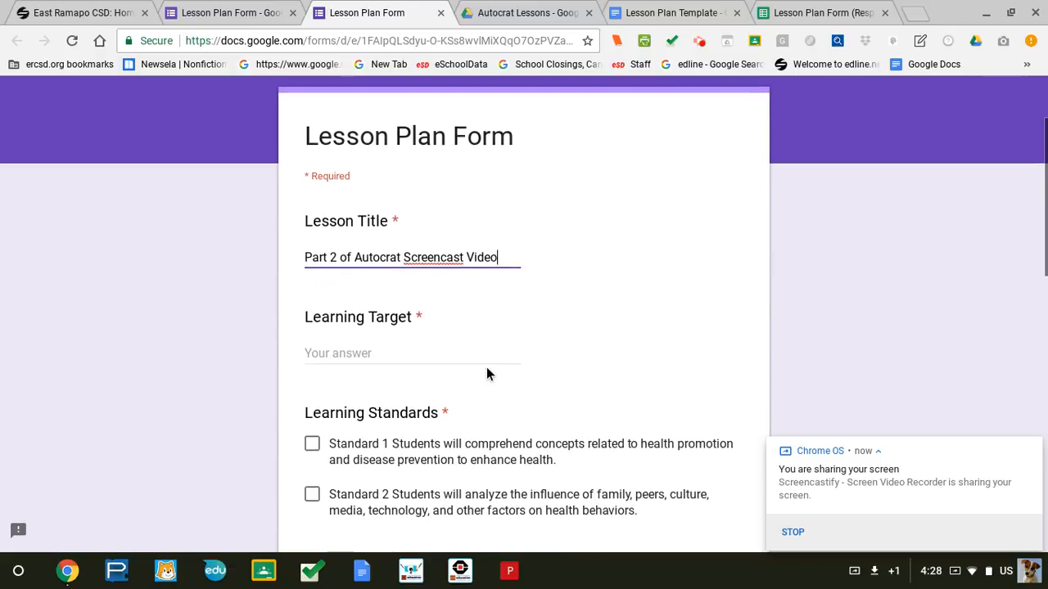
left_click(349, 352)
type("I c")
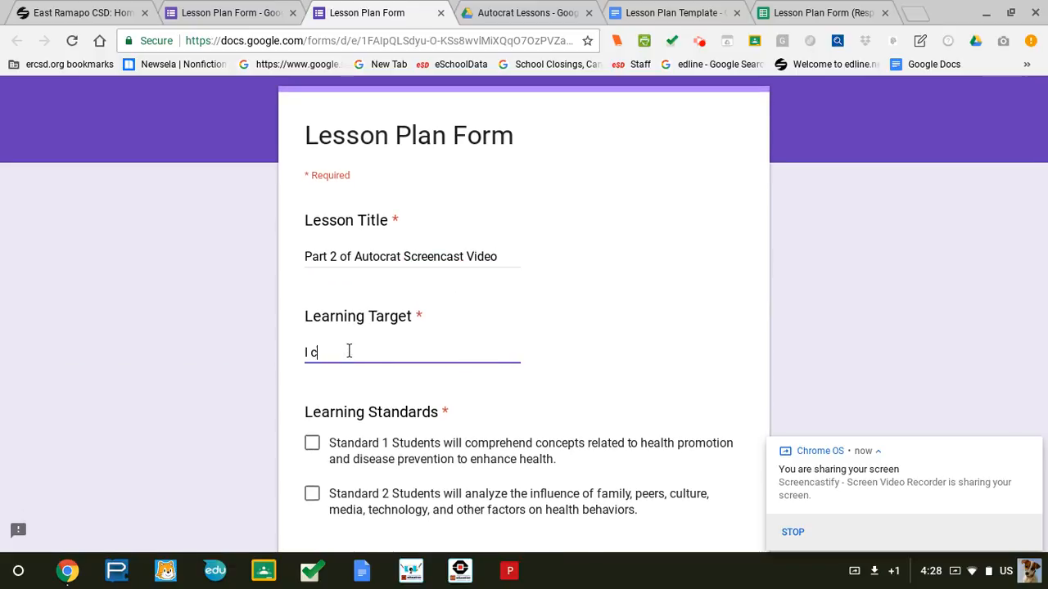
type("an screencast without lesso")
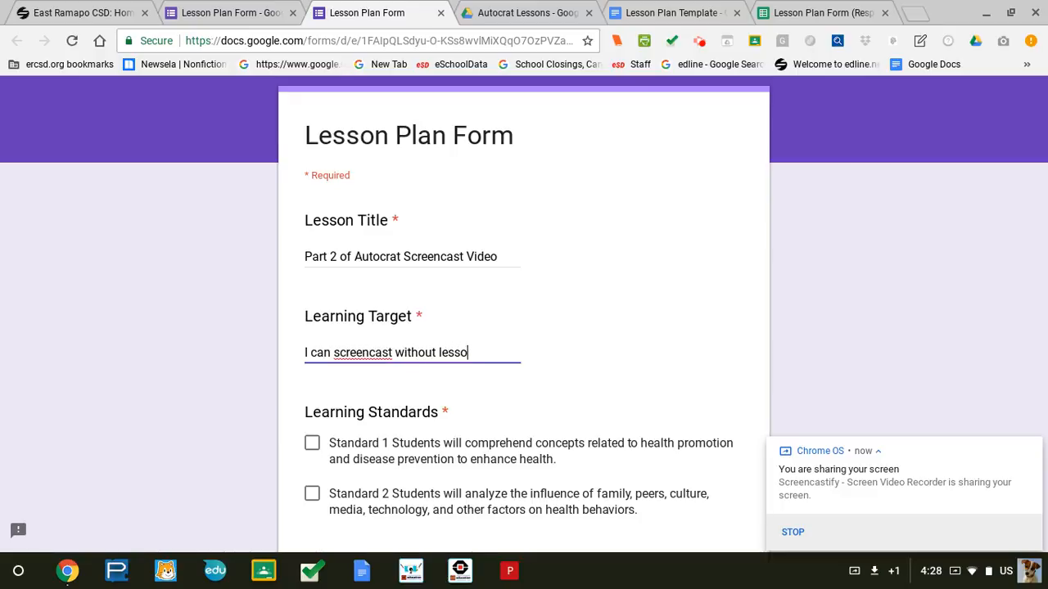
key("BackSpace")
key("BackSpace")
key("BackSpace")
key("BackSpace")
key("BackSpace")
type("messing up")
key("BackSpace")
type("S")
scroll(338, 353, "down", 2)
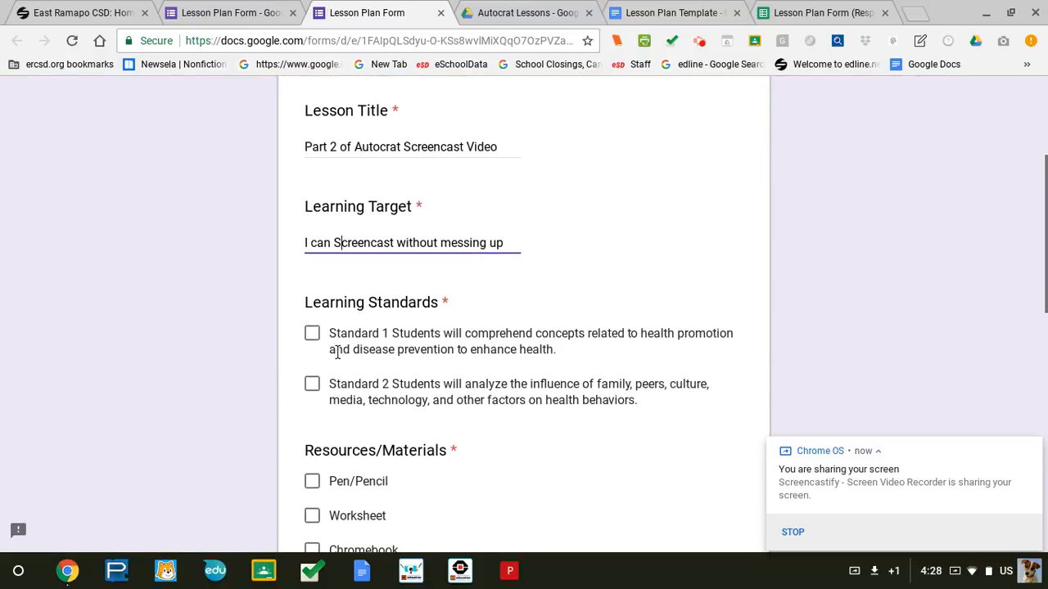
left_click(312, 334)
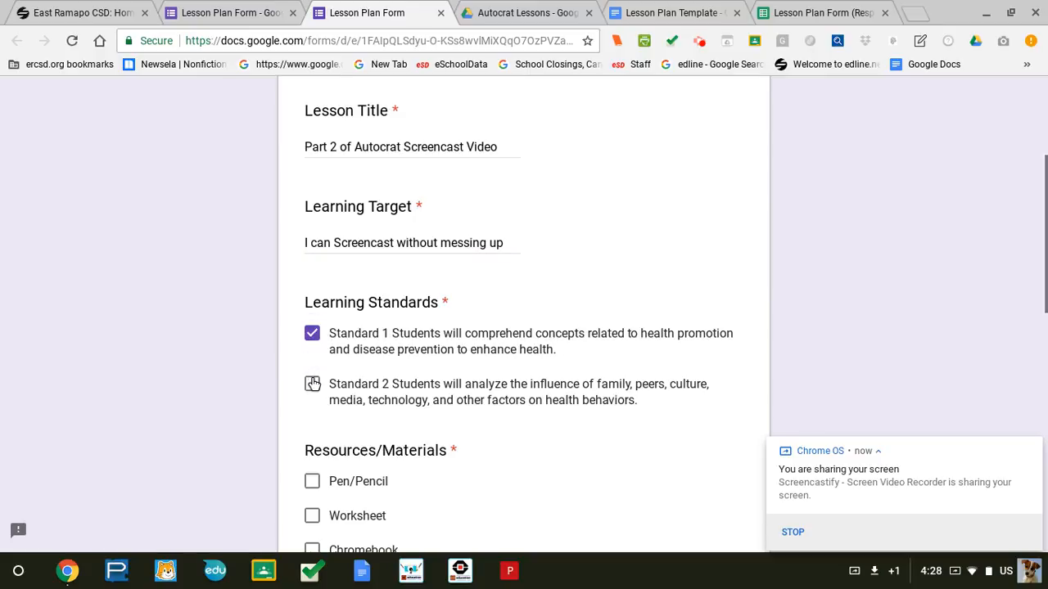
left_click(312, 384)
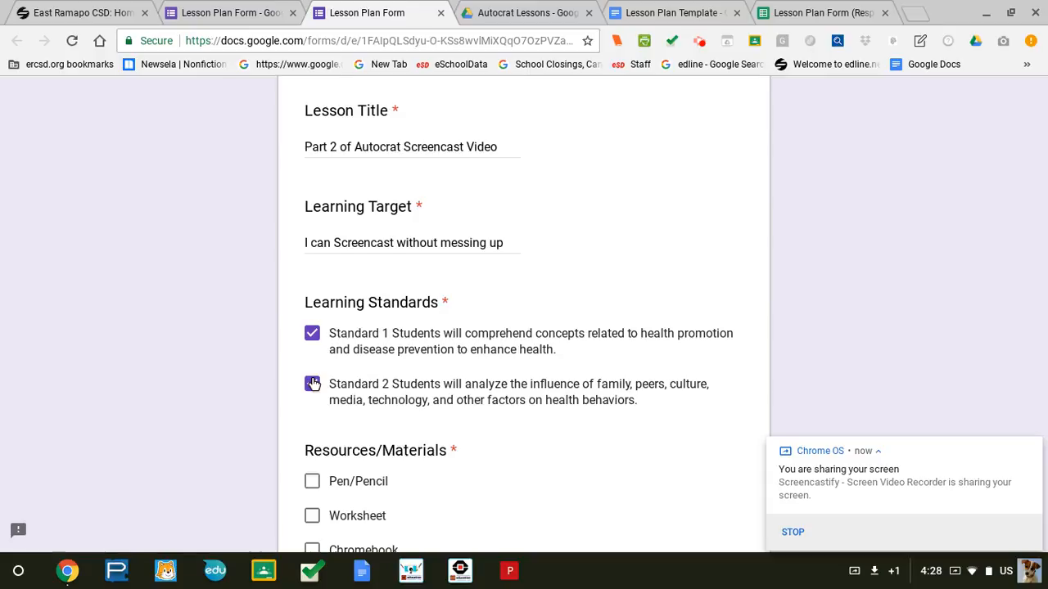
scroll(314, 383, "down", 3)
scroll(314, 383, "down", 1)
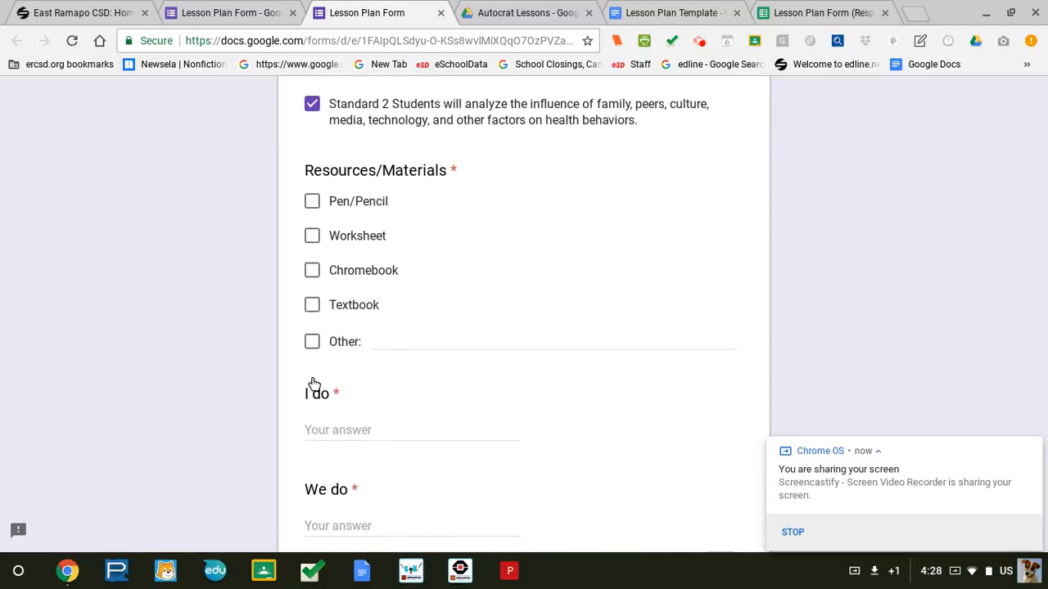
Tick Pen/Pencil, Worksheet and Chromebook as the lesson's resources.
left_click(314, 202)
left_click(312, 236)
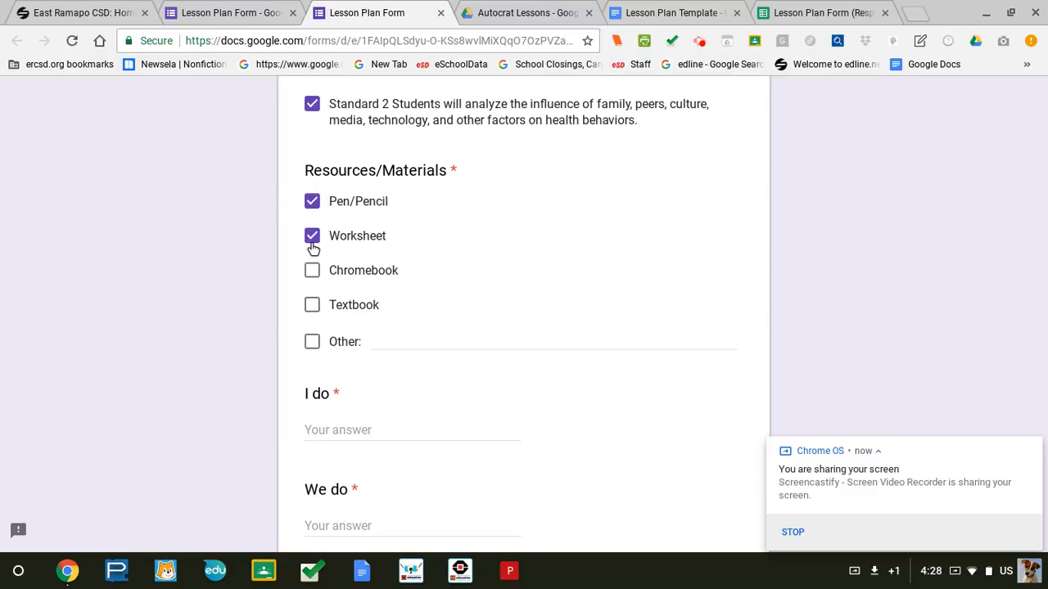
left_click(314, 277)
scroll(314, 281, "down", 3)
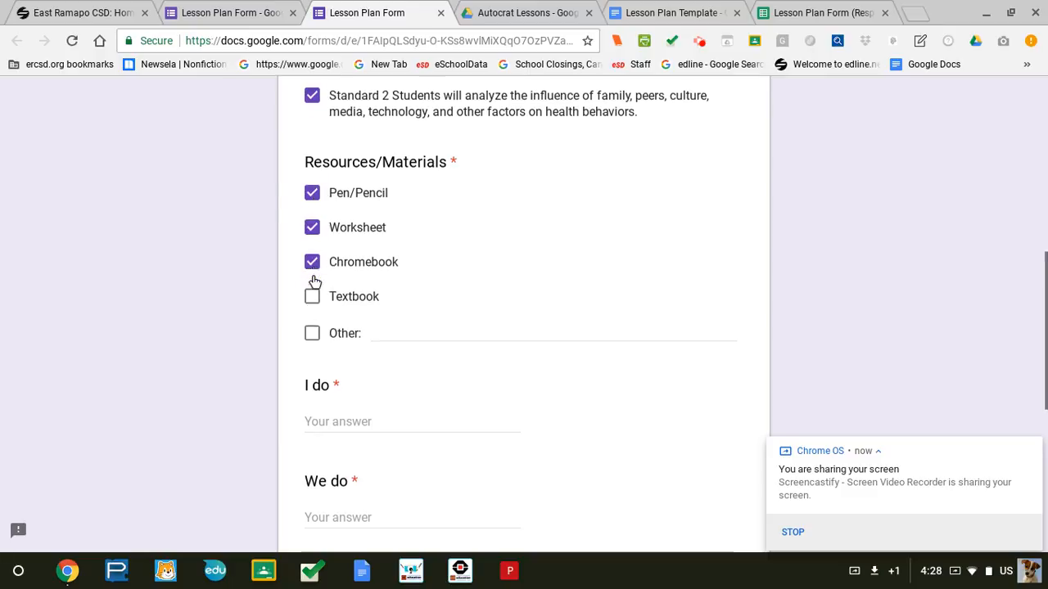
Answer I do ('show you how to run Autocrat') and We do ('We will go through it together').
left_click(354, 232)
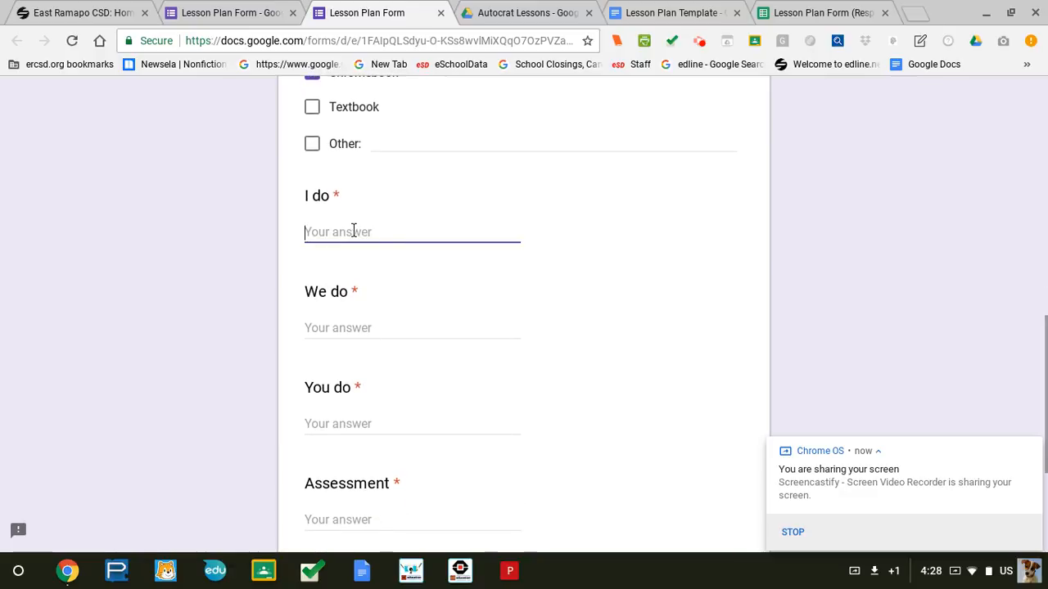
type("I will com")
key("BackSpace")
key("BackSpace")
key("BackSpace")
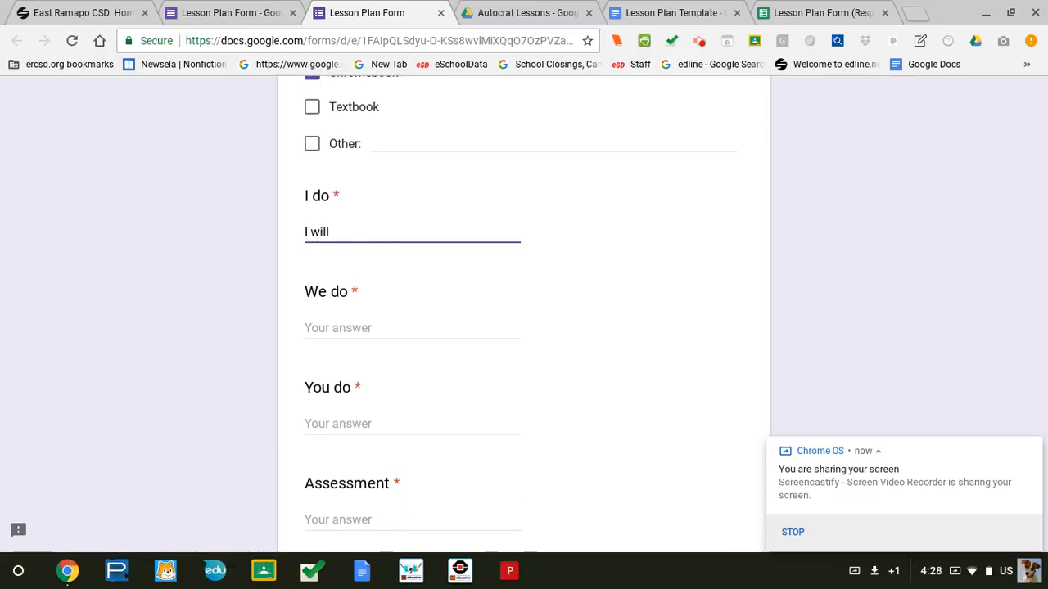
type("show you how to ")
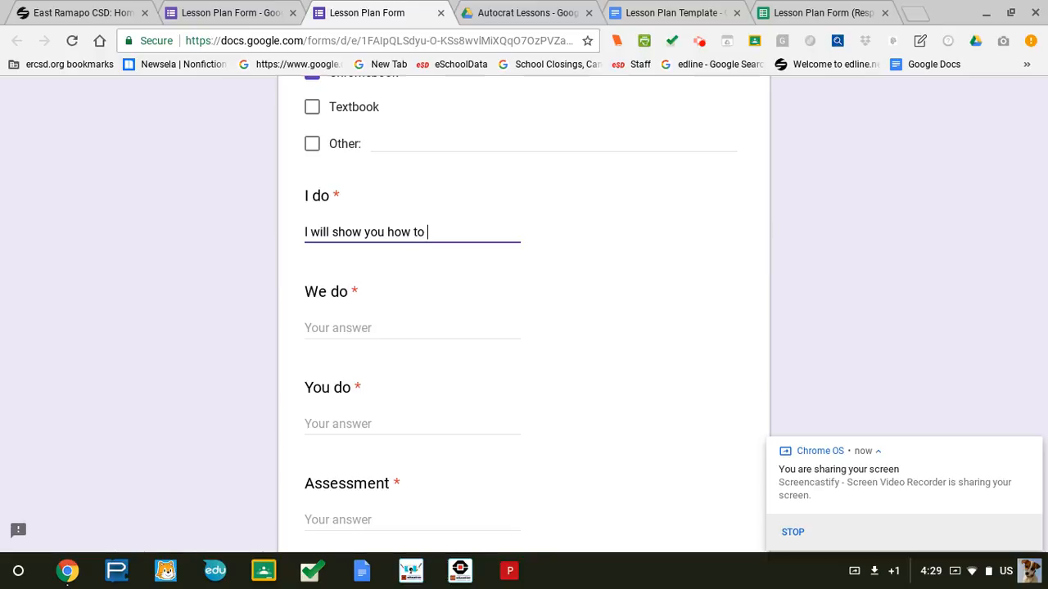
type("run Autocrat")
left_click(351, 328)
type("e will")
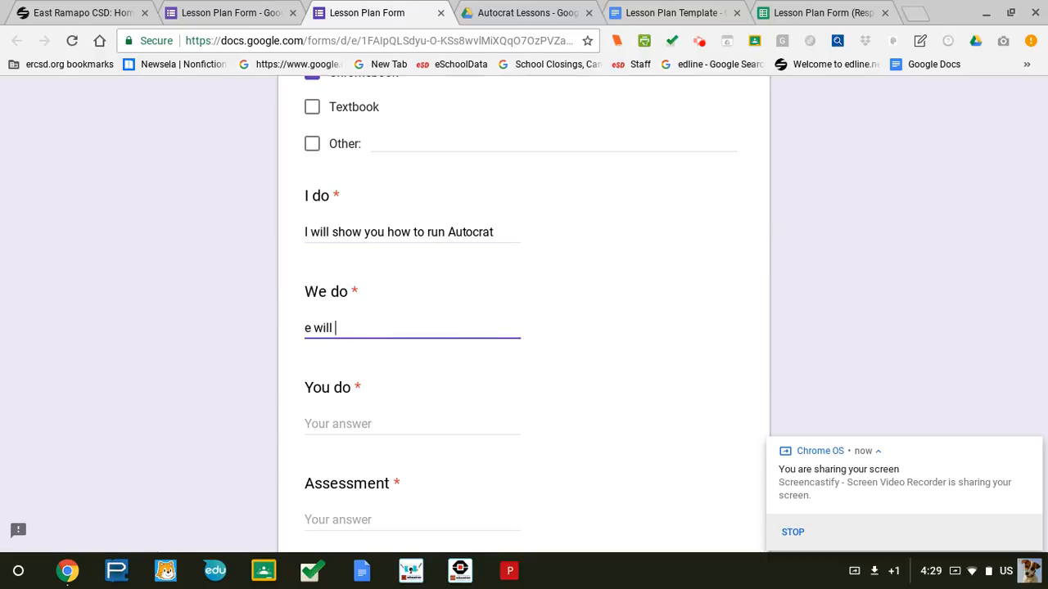
key("BackSpace")
key("BackSpace")
key("BackSpace")
type("We will go through it tofe")
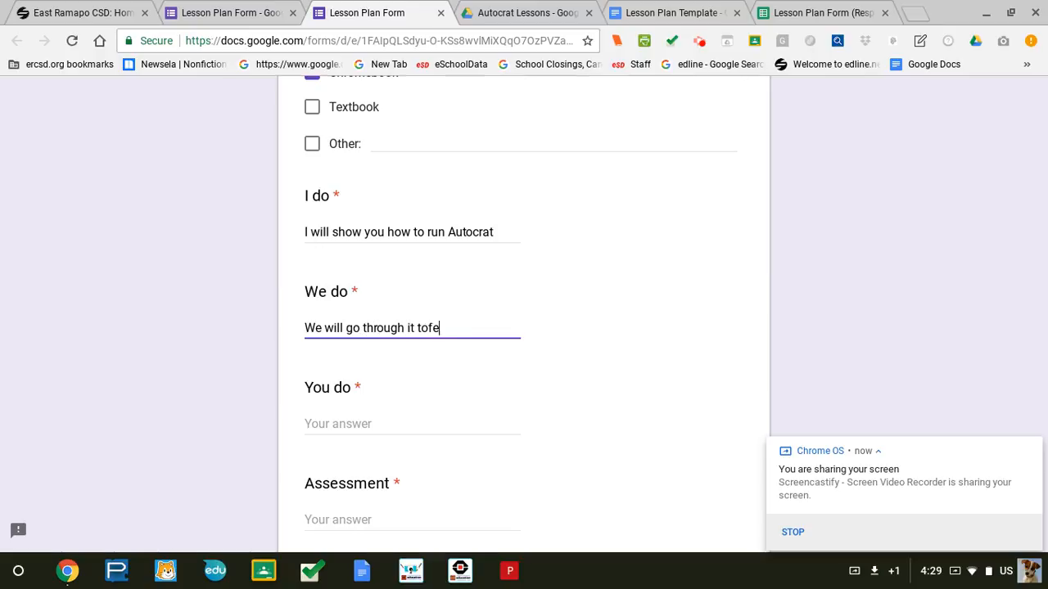
type("wthgether")
Answer You do with 'You will run autocrat on your own' and start the Assessment answer.
left_click(366, 422)
type("You ")
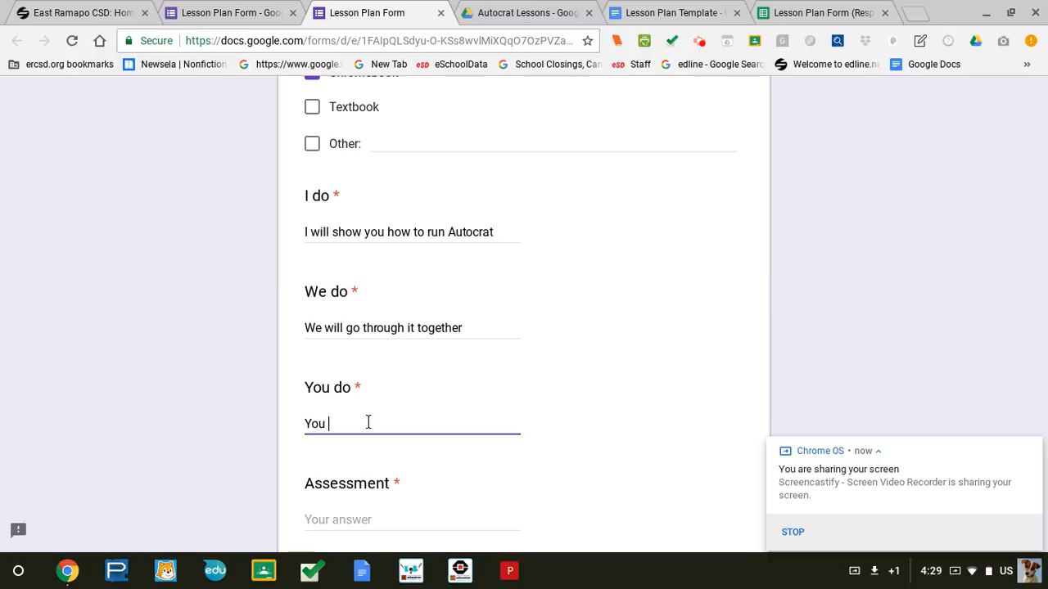
type("will run autocrat on your own")
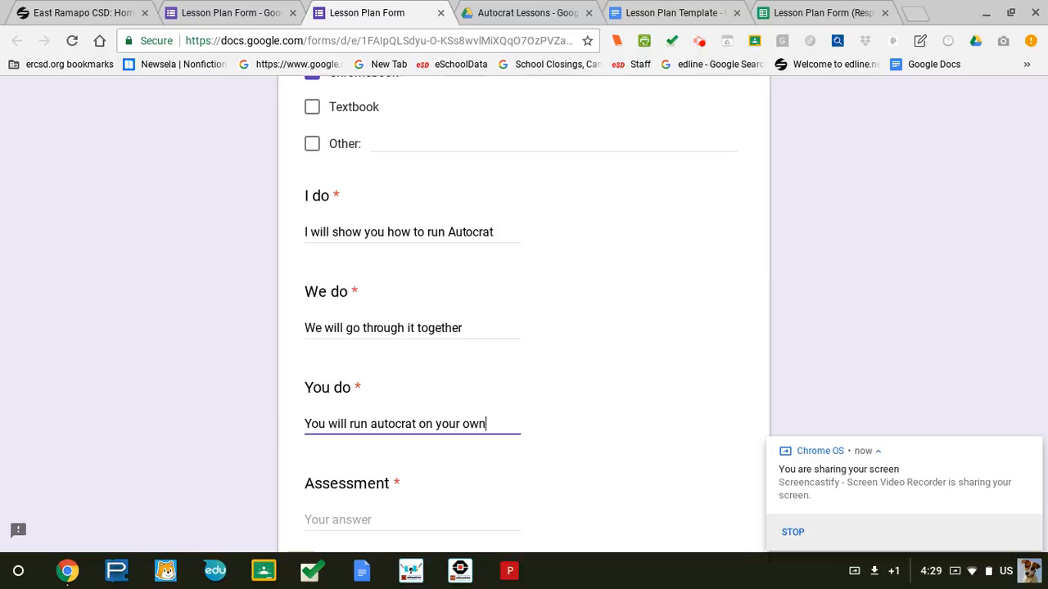
left_click(352, 516)
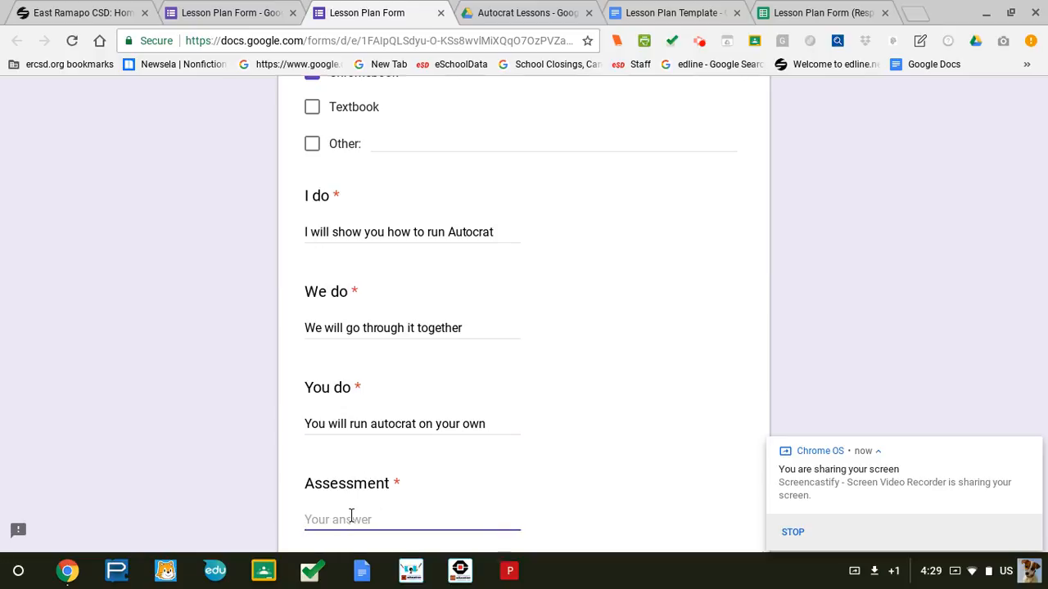
type("Once you complete a")
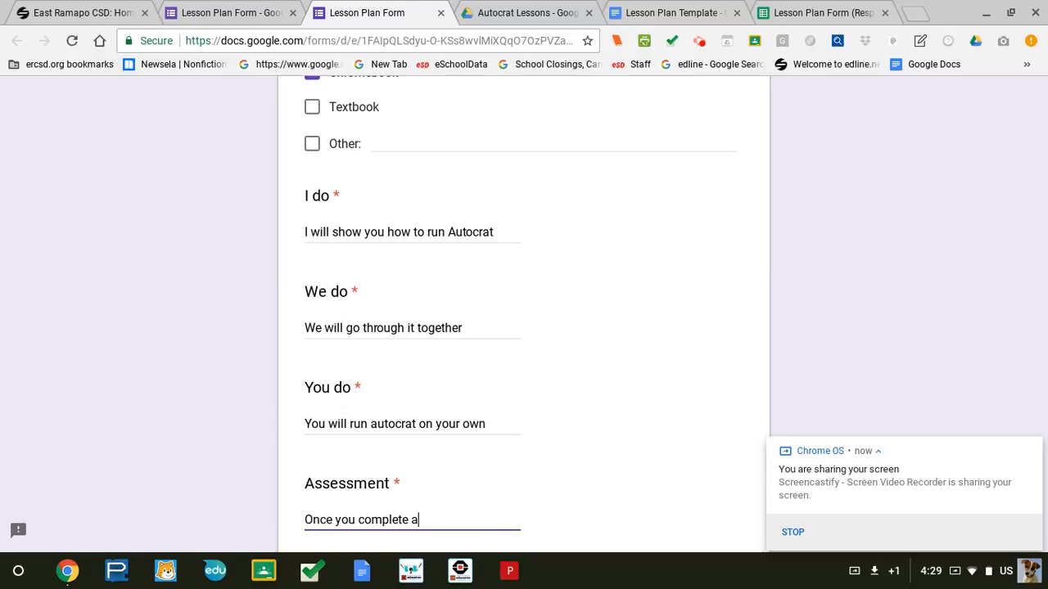
type("n autocrat l")
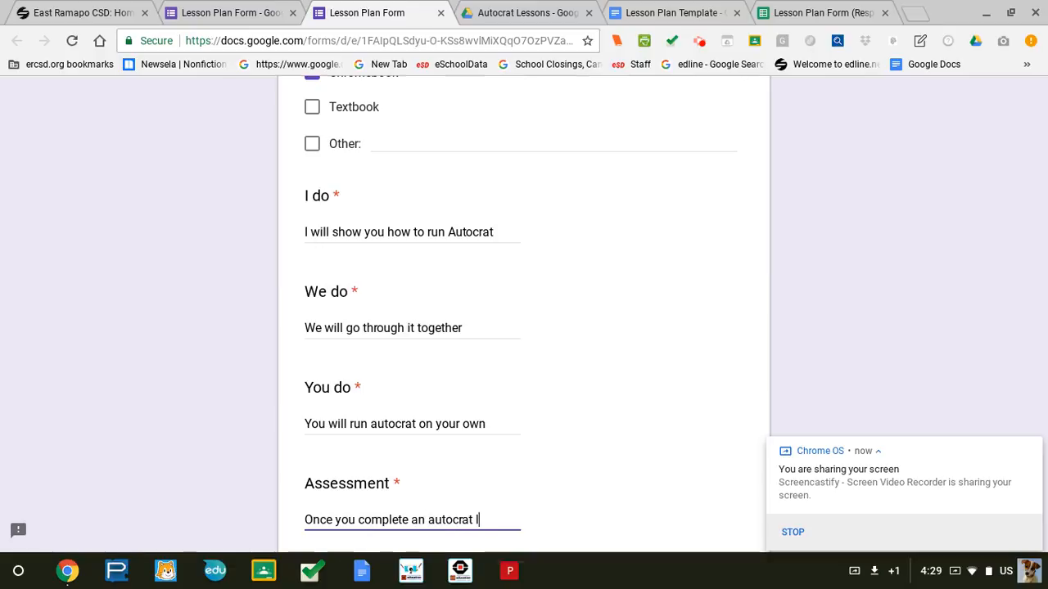
type("esson plan you")
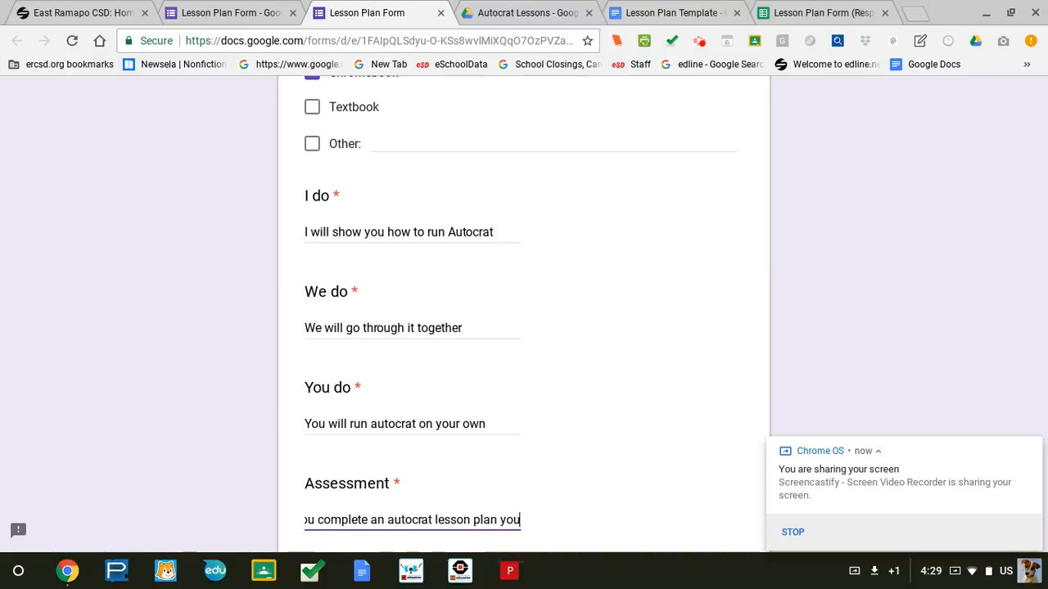
type(" can come")
key("BackSpace")
key("BackSpace")
key("BackSpace")
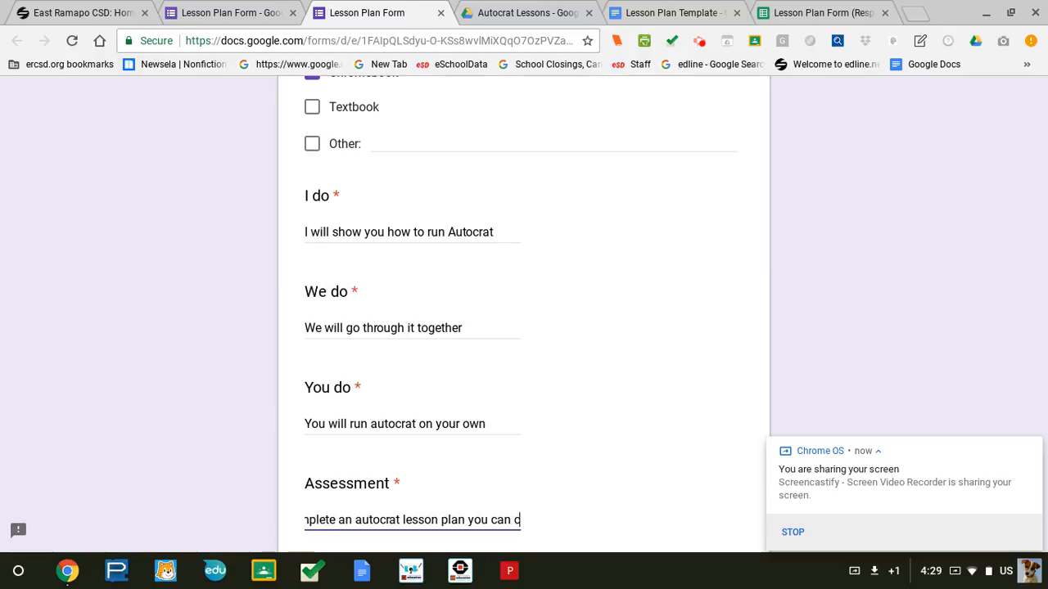
key("BackSpace")
Finish the Assessment answer, submit the lesson plan response, and close the form tab.
type("go home")
scroll(524, 328, "down", 3)
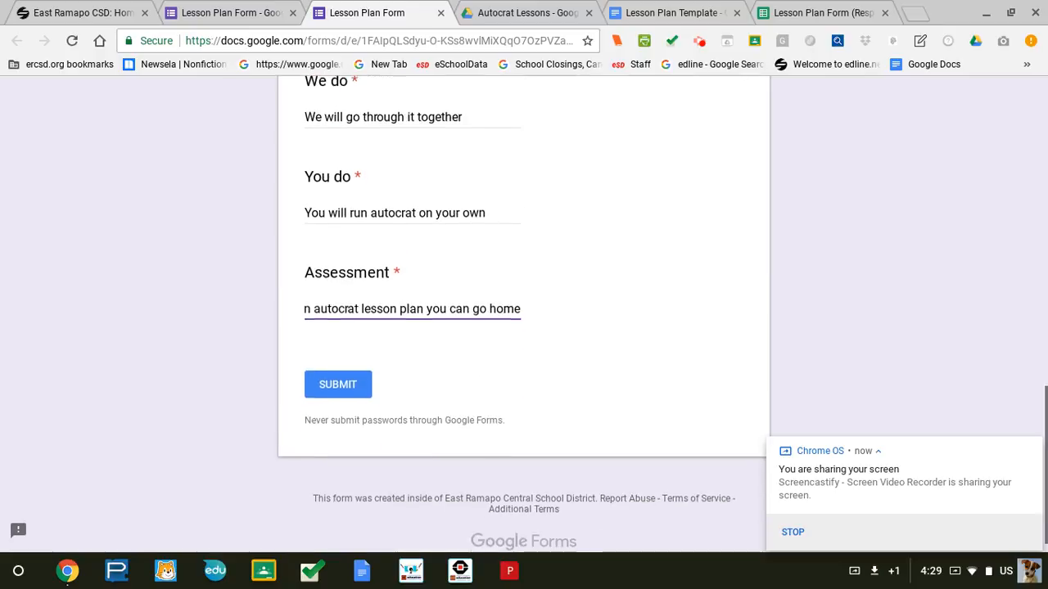
left_click(332, 385)
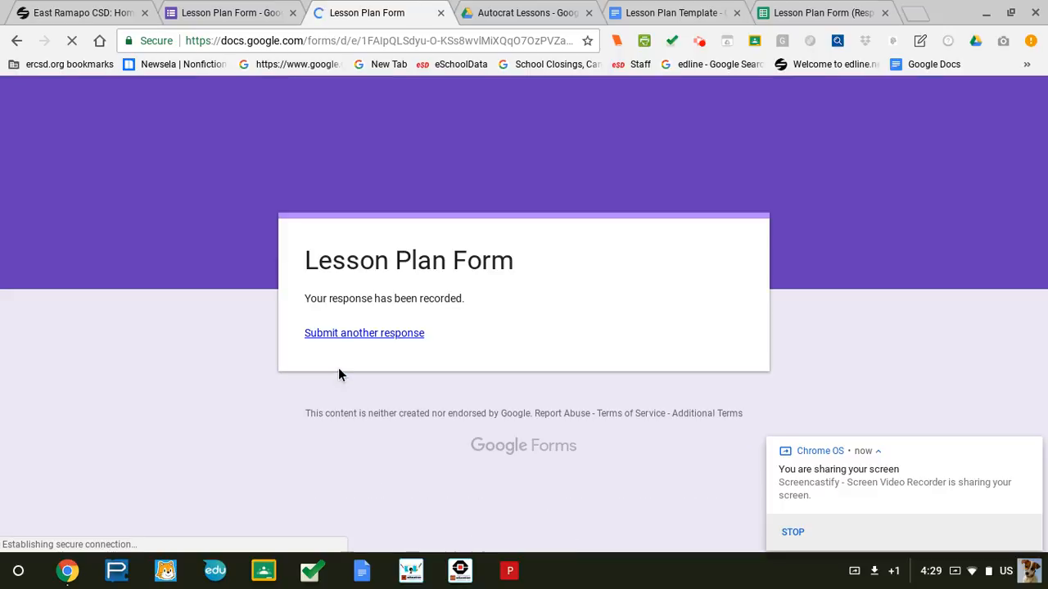
left_click(441, 13)
Check the new response's Lesson Title in B3, then launch autoCrat from the Add-ons menu.
left_click(731, 8)
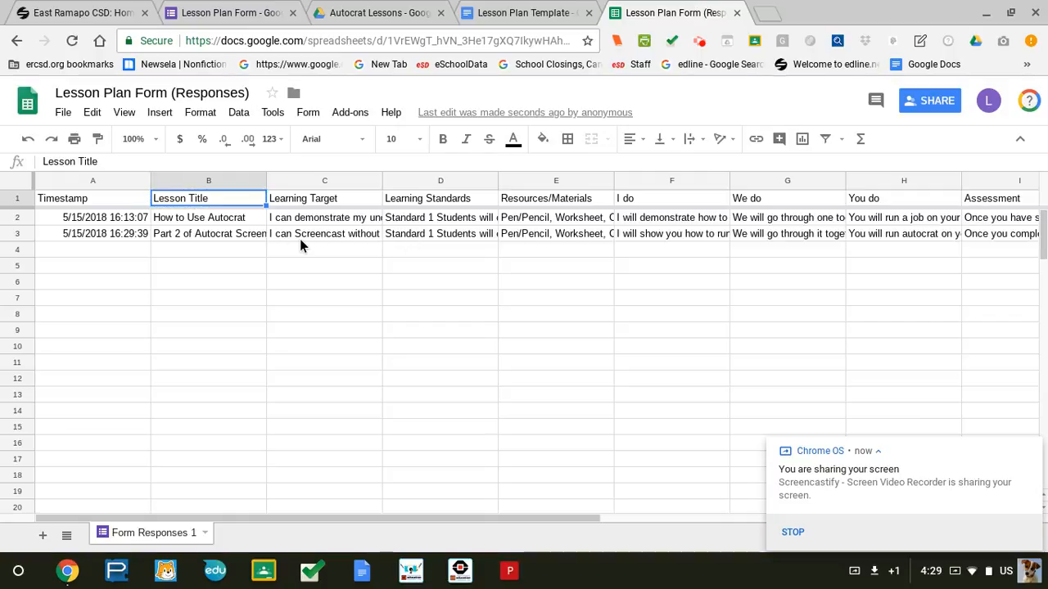
left_click(231, 234)
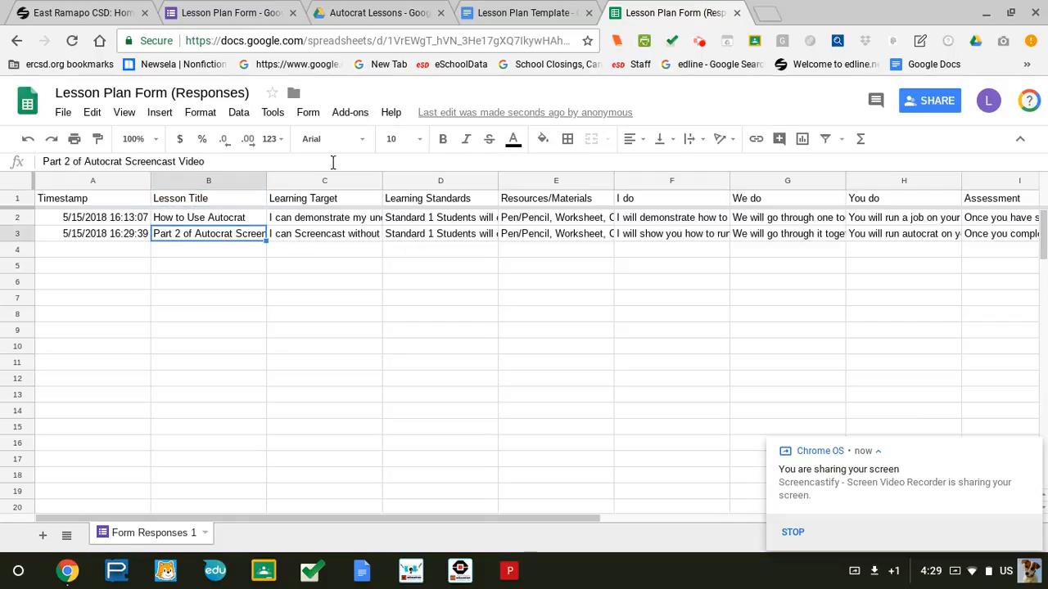
left_click(335, 112)
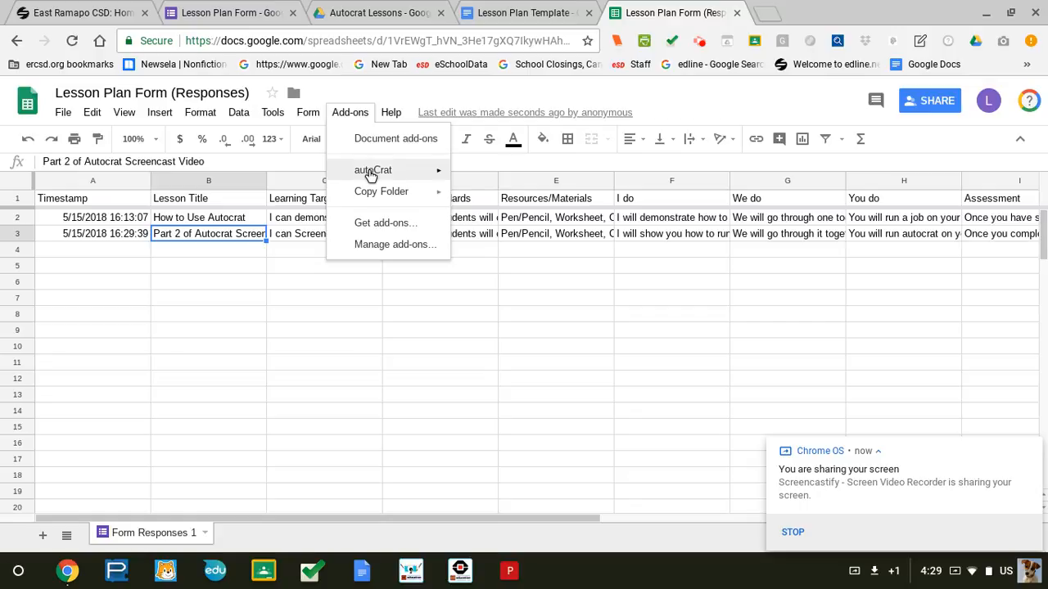
mouse_move(371, 175)
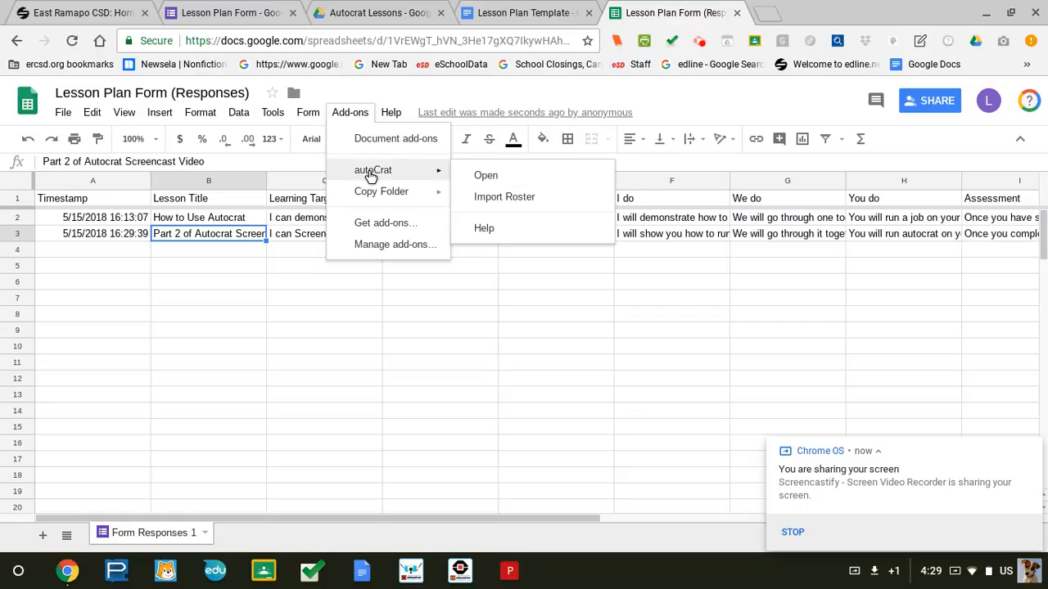
left_click(483, 176)
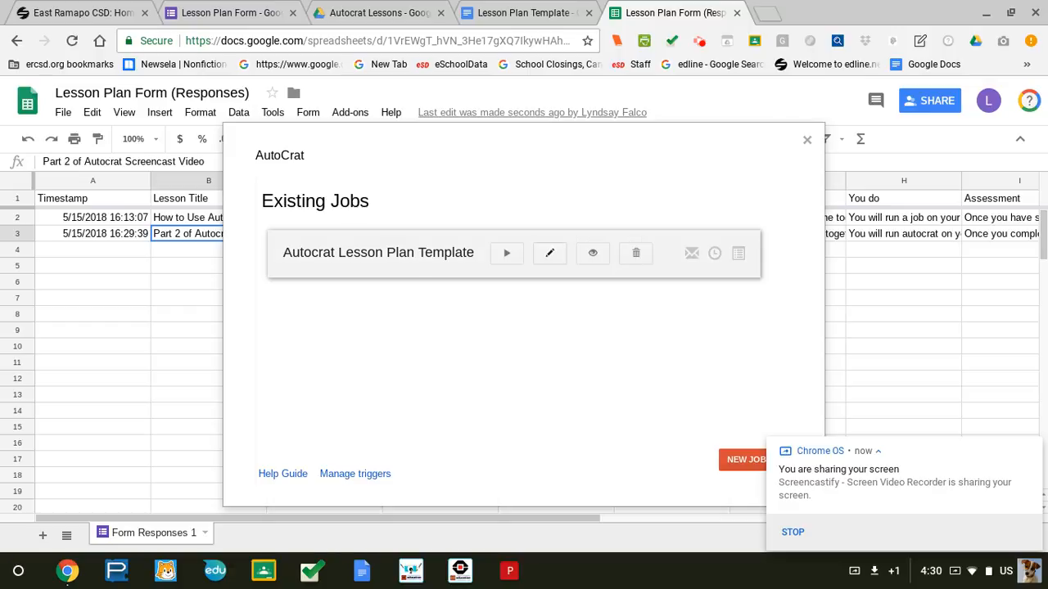
Edit the Autocrat Lesson Plan Template job, keeping its name, template and column mappings.
left_click(550, 253)
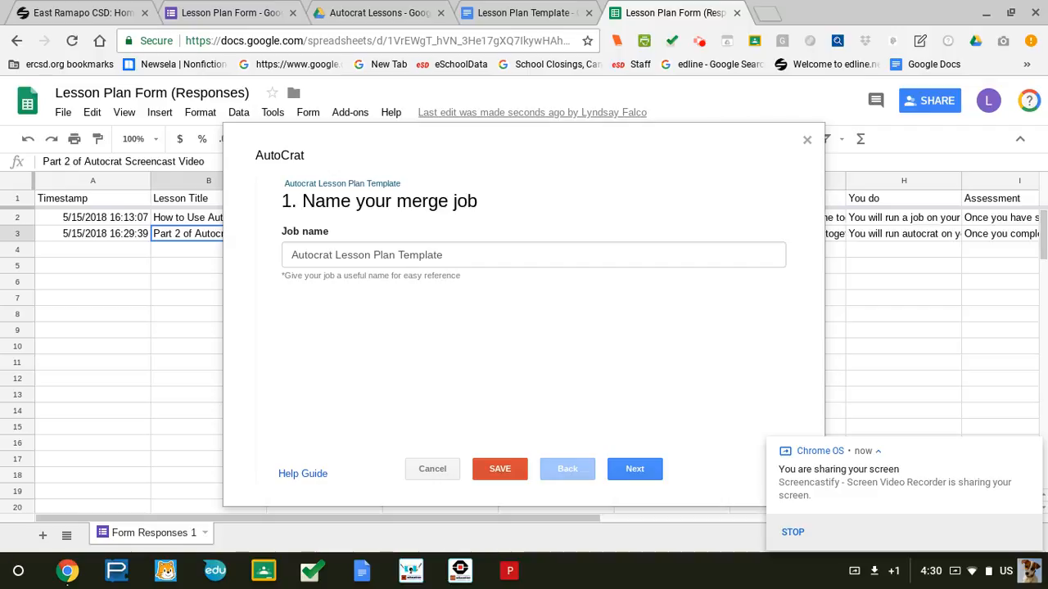
left_click(634, 469)
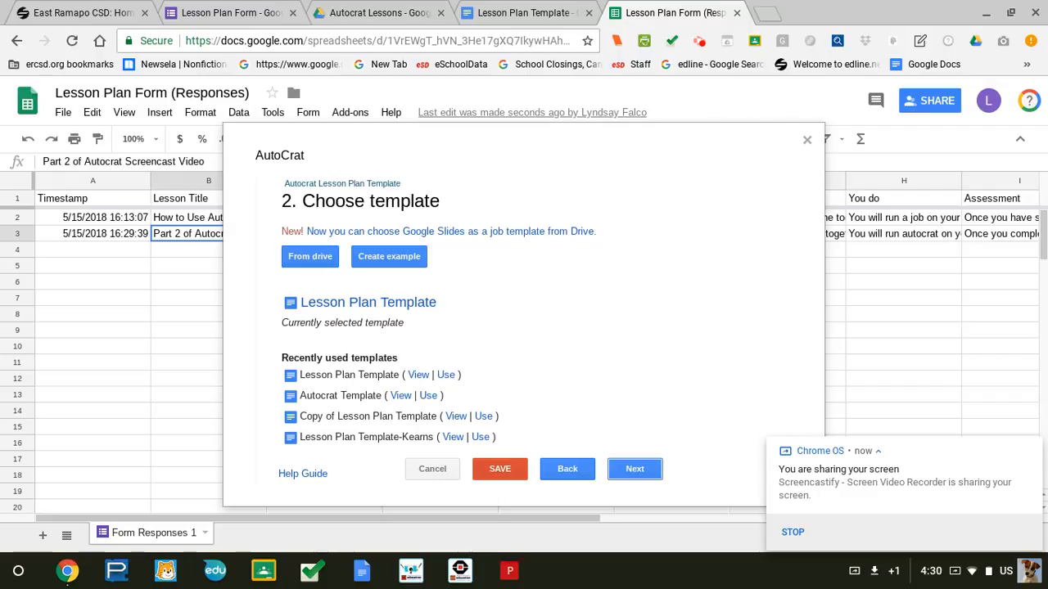
left_click(635, 468)
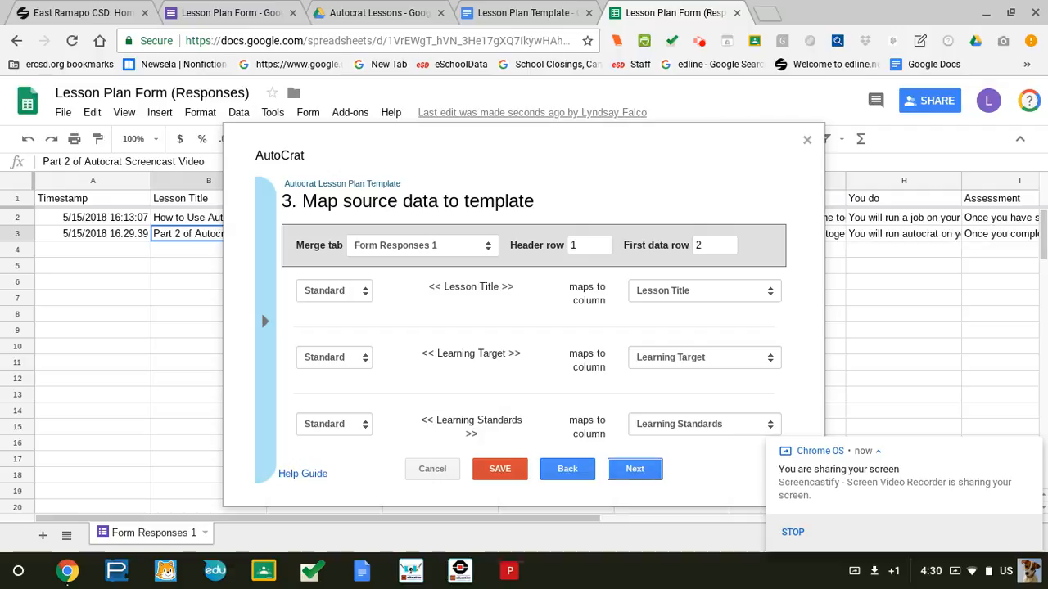
scroll(334, 312, "down", 1)
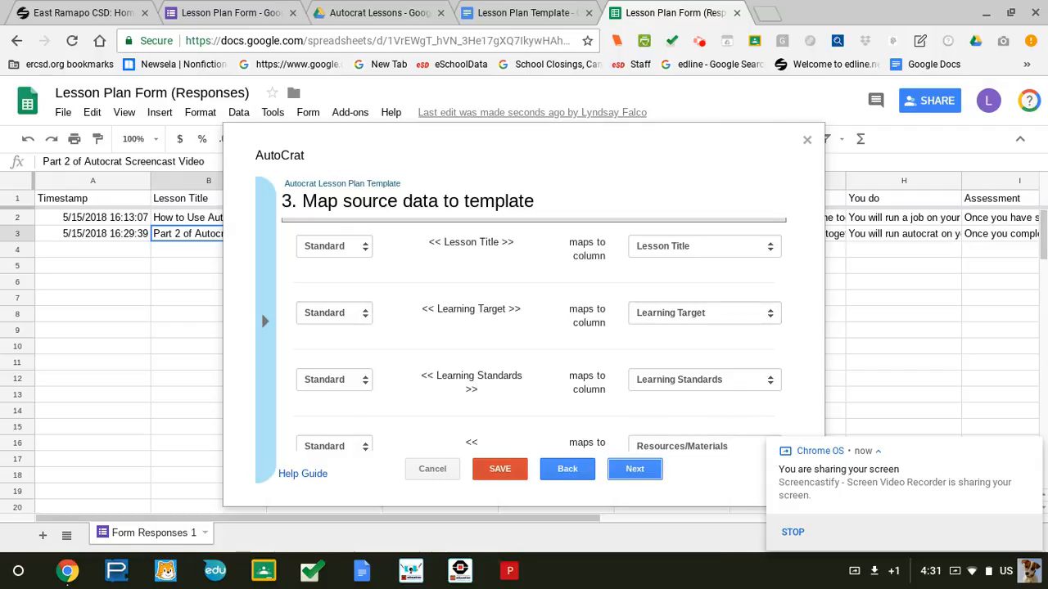
scroll(705, 379, "down", 3)
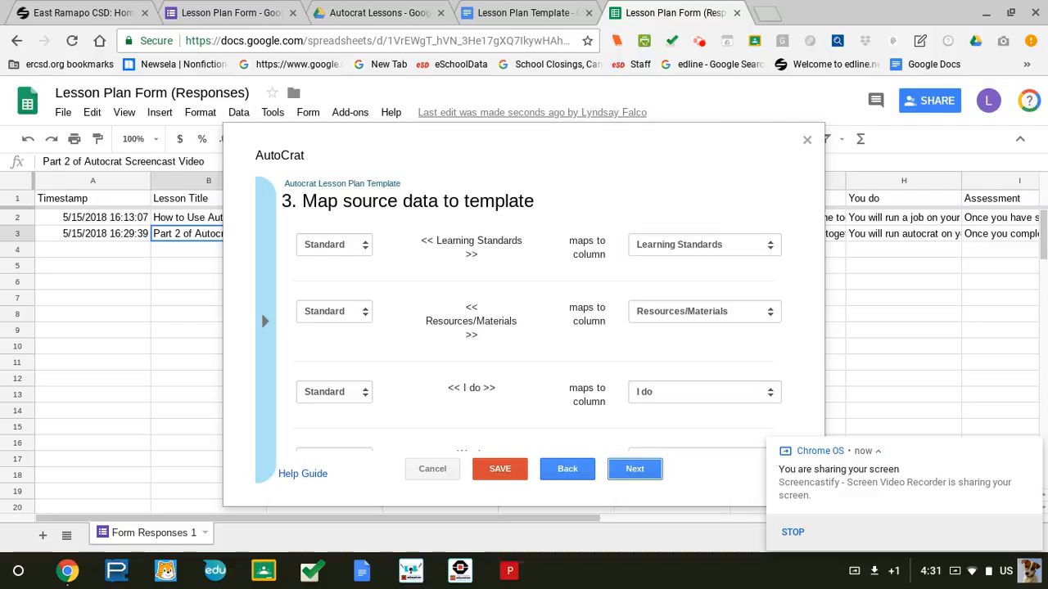
scroll(705, 344, "down", 3)
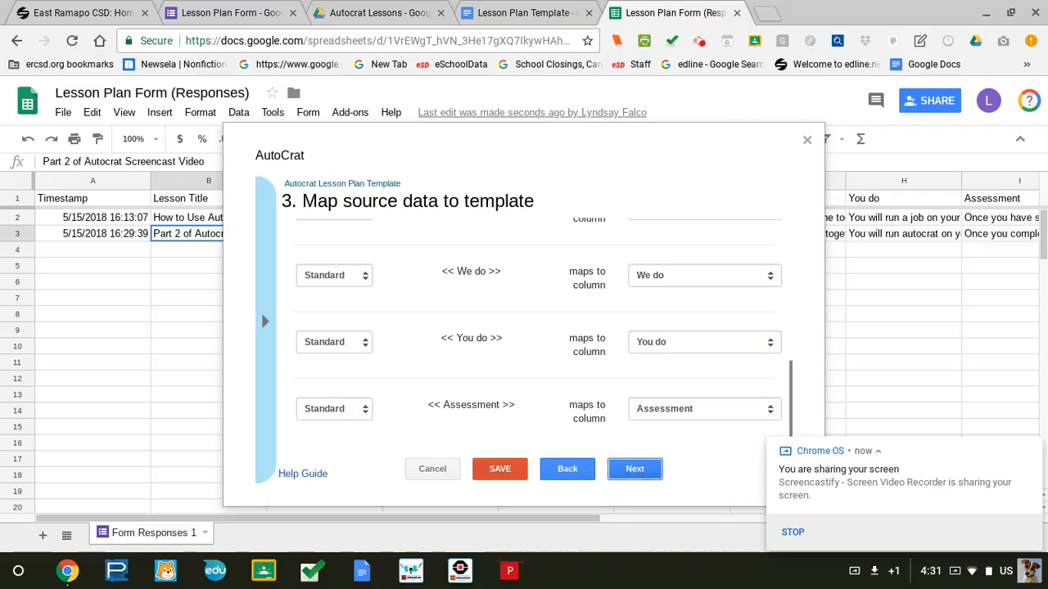
left_click(635, 468)
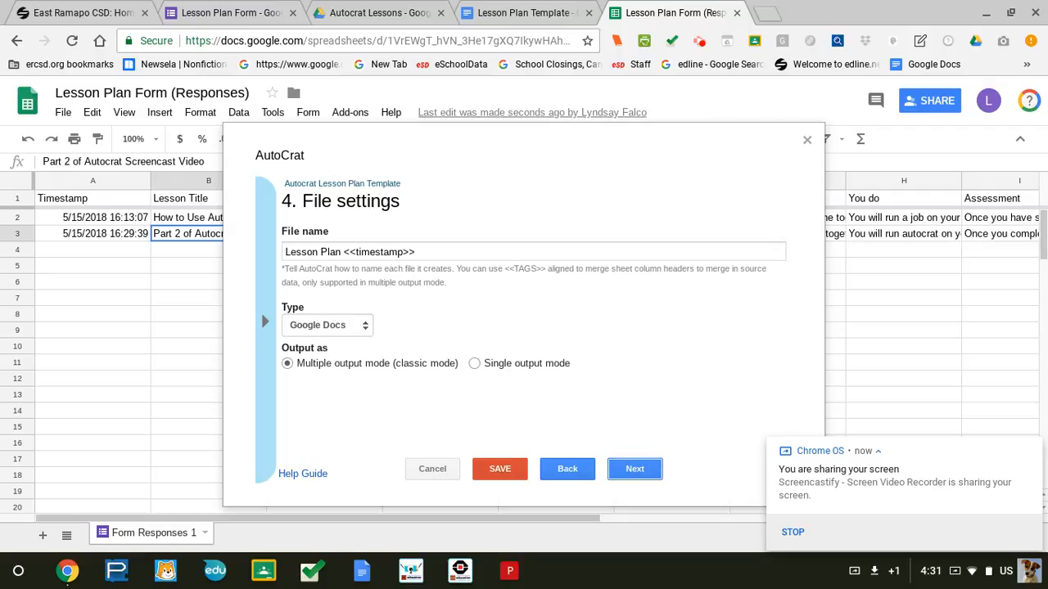
Change the output file name to 'Lesson Plan <<Timestamp>>' and continue to destination folders.
left_click(417, 252)
left_click_drag(417, 252, 342, 252)
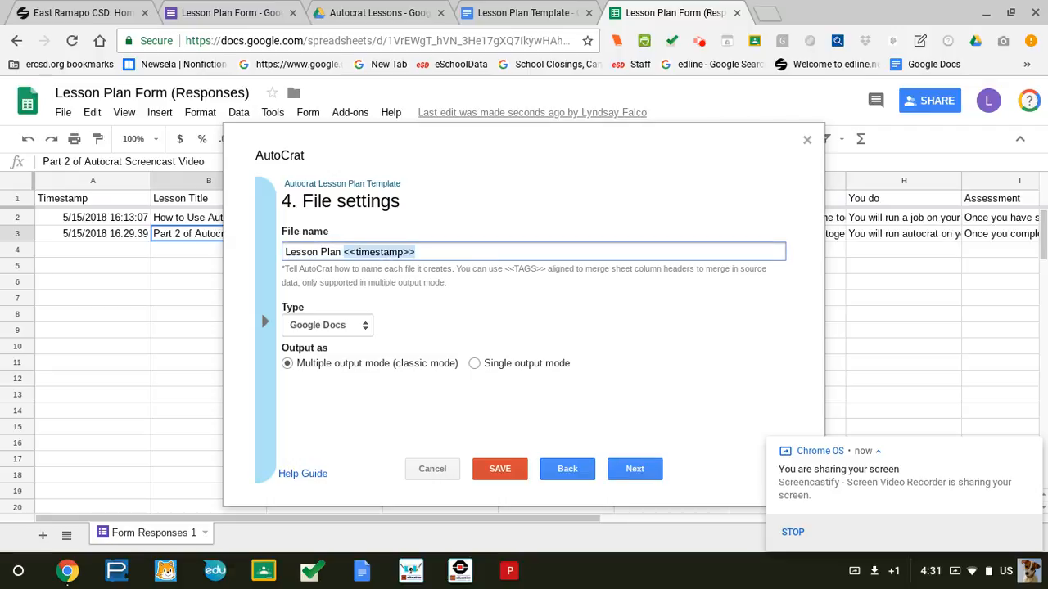
left_click(370, 252)
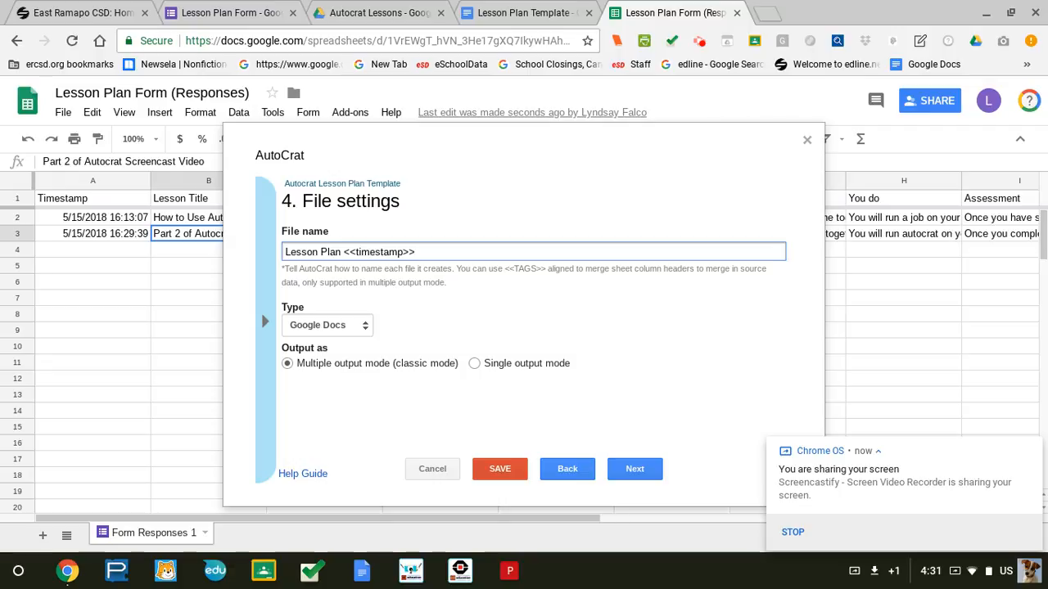
key("BackSpace")
type("T")
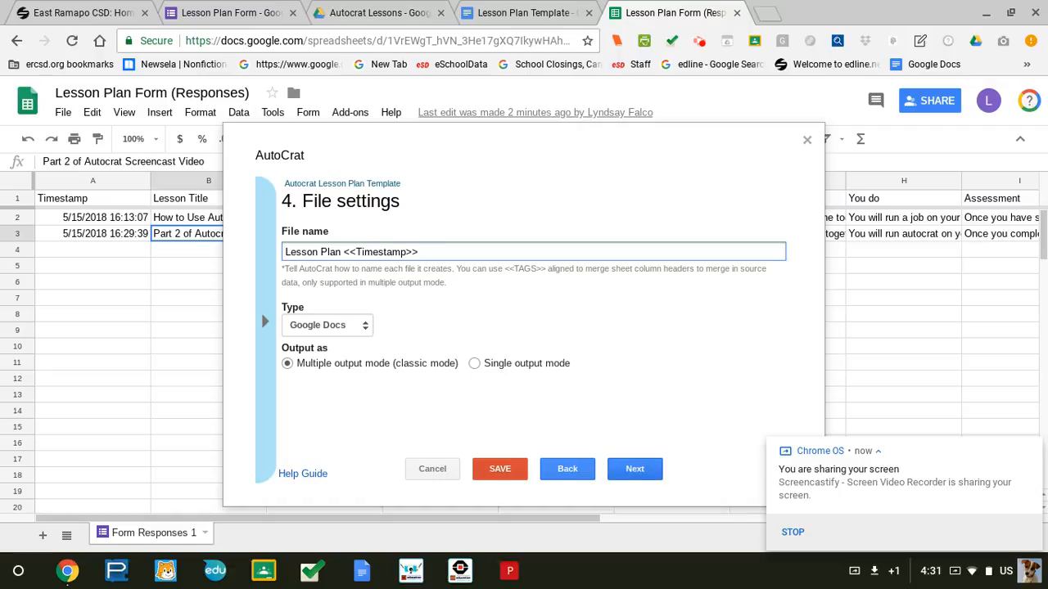
left_click(635, 468)
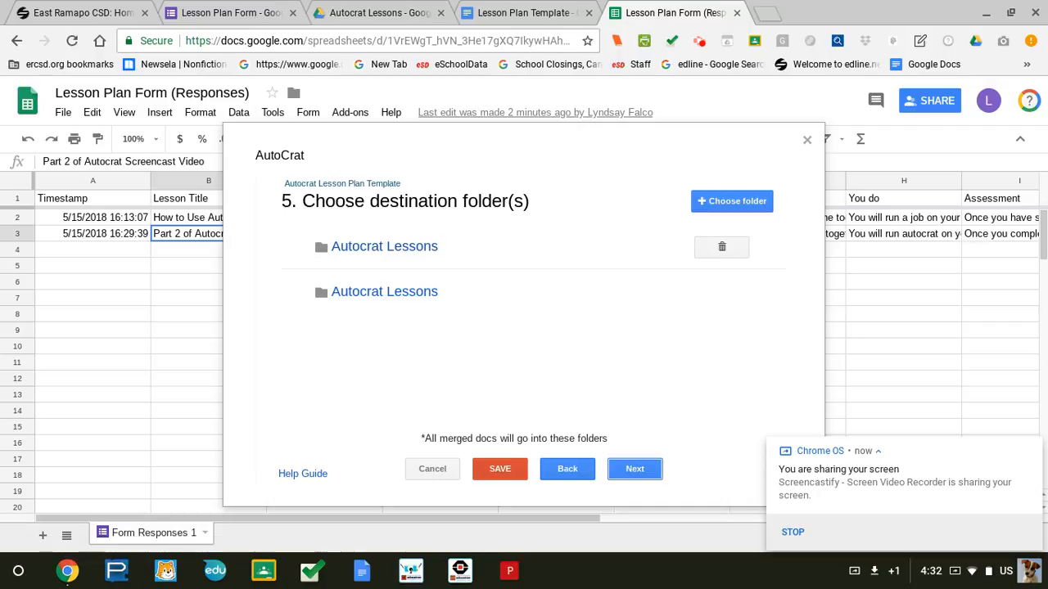
Skip past destination folders, the dynamic folder reference and the merge condition.
left_click(634, 468)
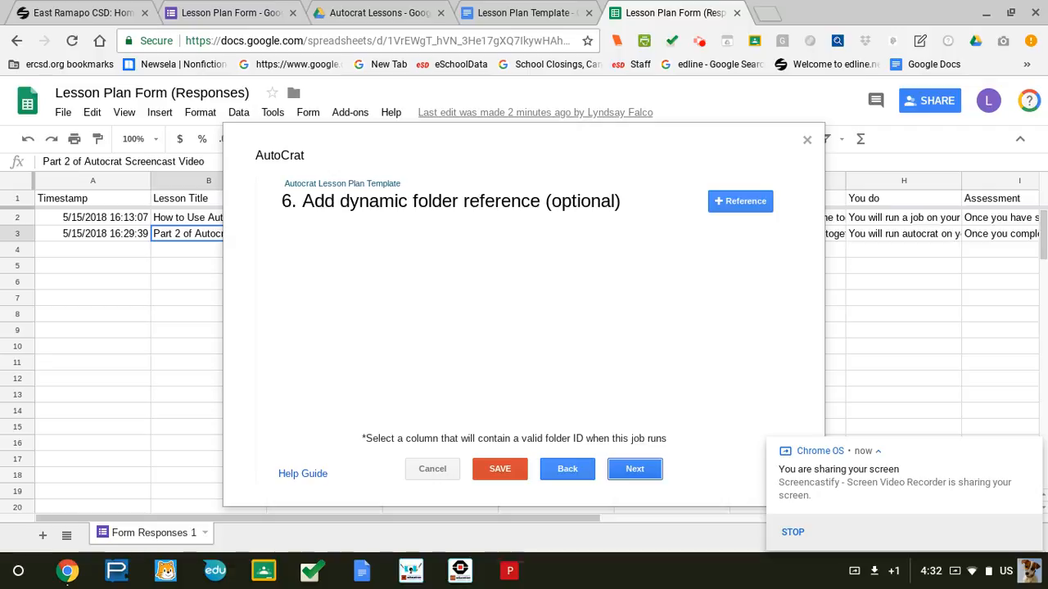
left_click(634, 468)
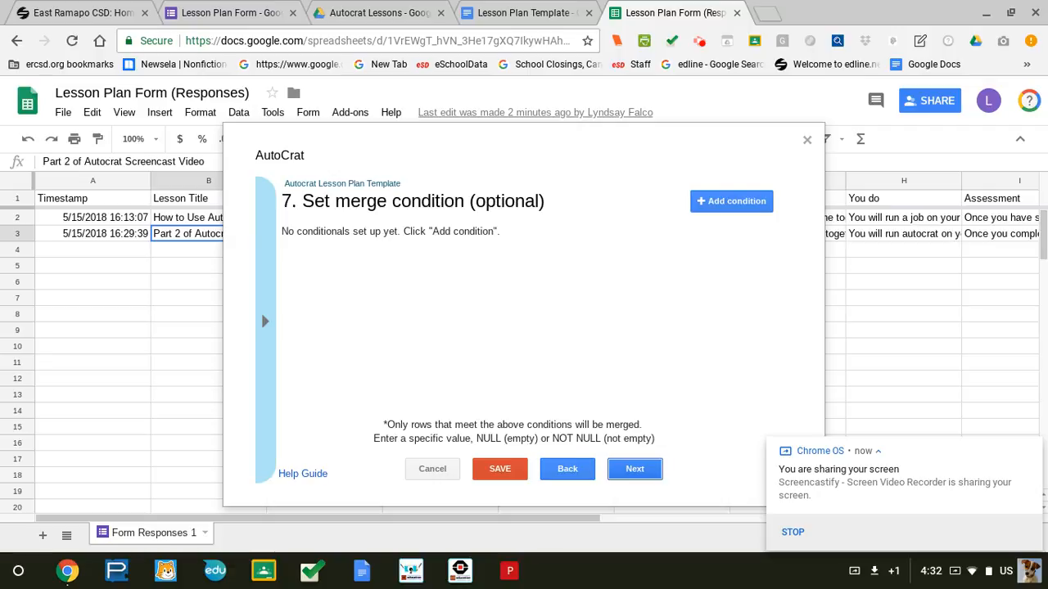
left_click(634, 469)
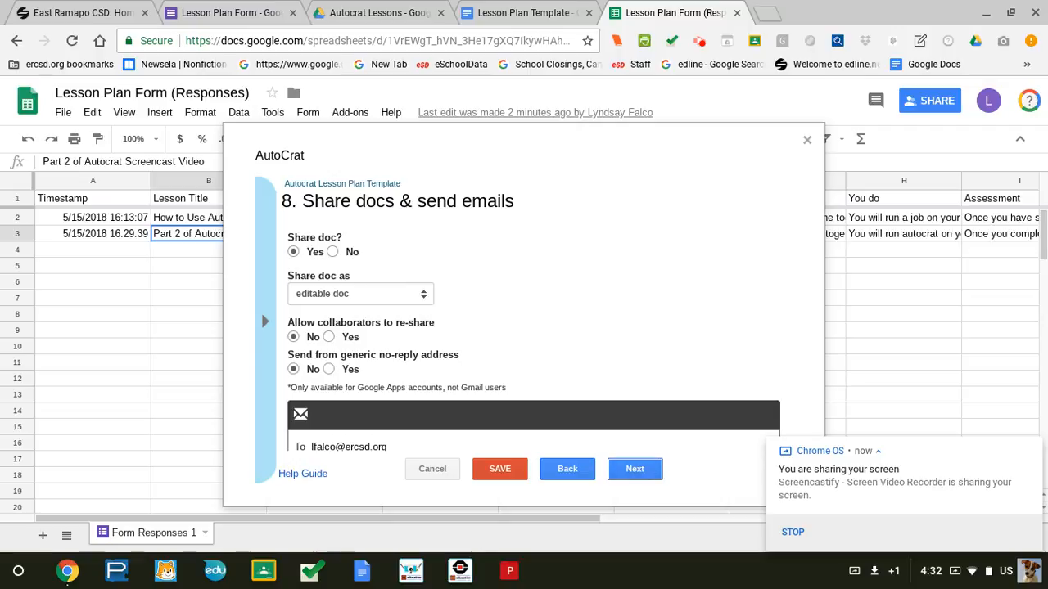
Keep sharing merged docs as 'editable doc' and review the email settings.
left_click(356, 294)
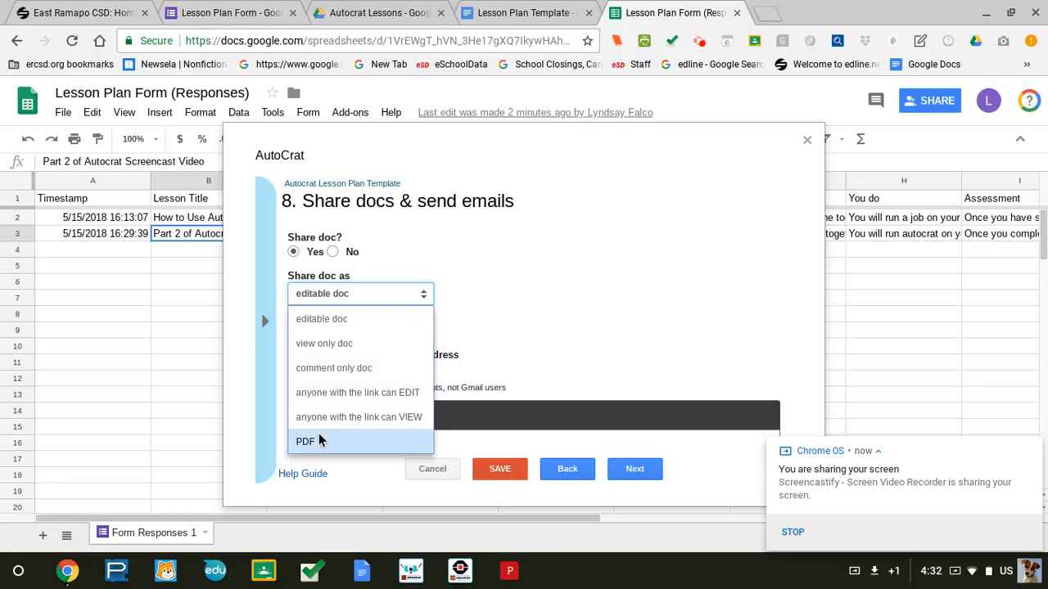
left_click(385, 318)
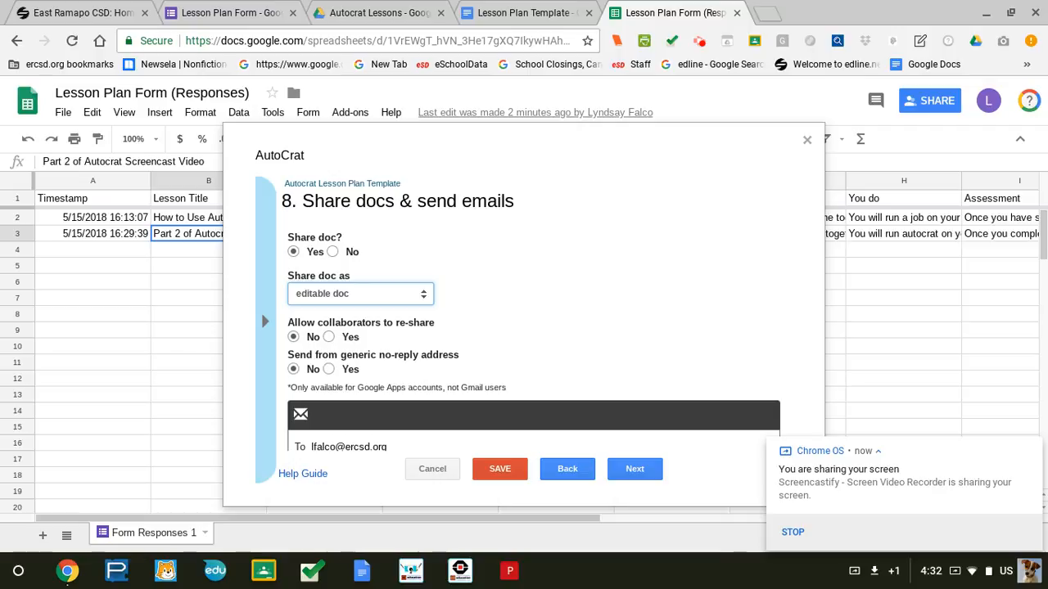
scroll(409, 369, "down", 3)
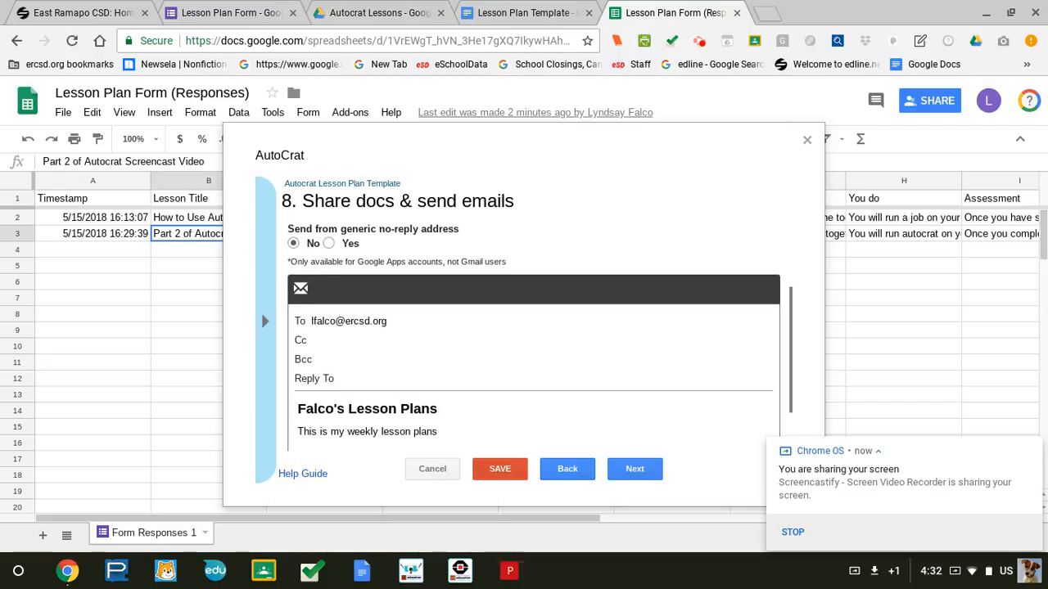
scroll(533, 327, "down", 1)
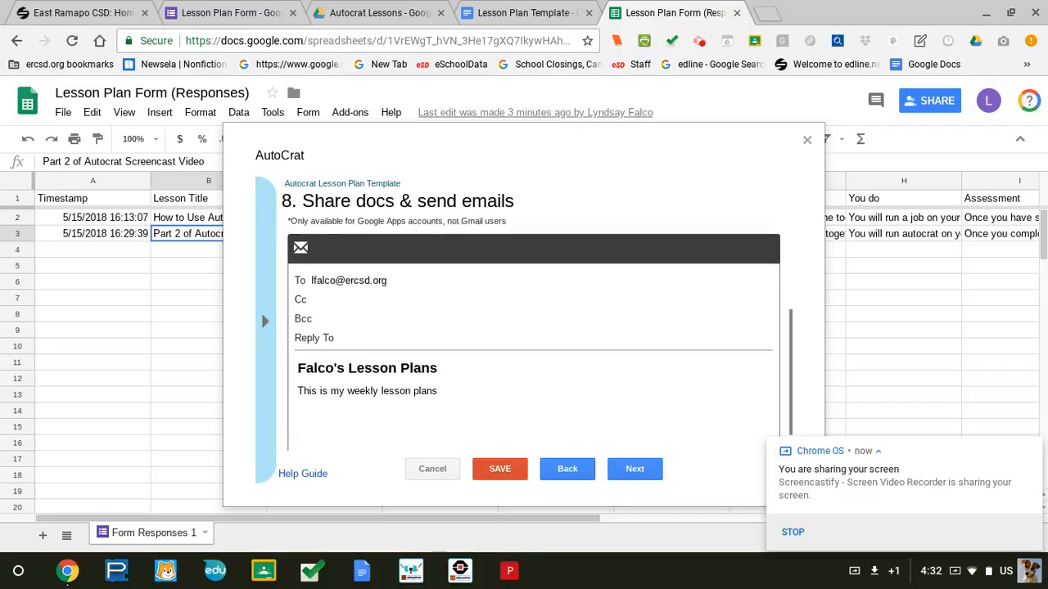
scroll(532, 327, "up", 2)
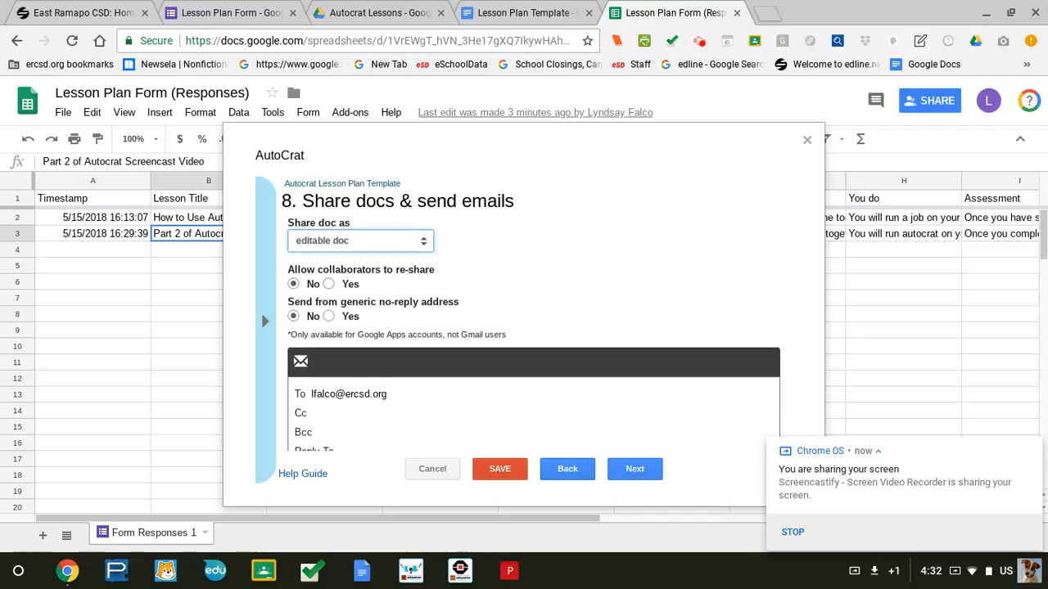
Enter the reply-to email address for the job's email and advance to step 9 job triggers.
left_click(390, 394)
scroll(532, 335, "down", 1)
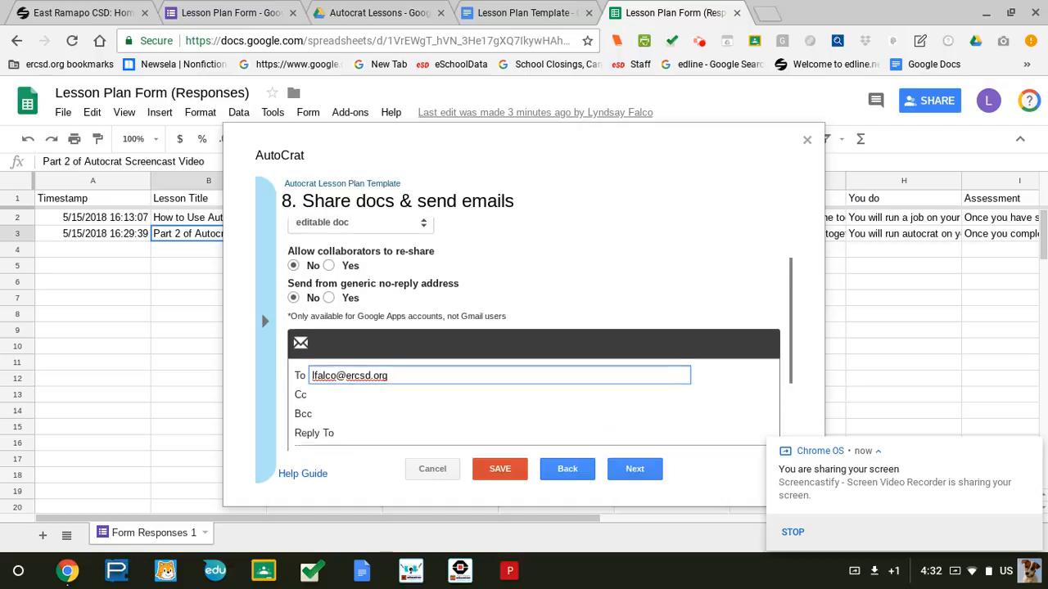
scroll(532, 327, "down", 1)
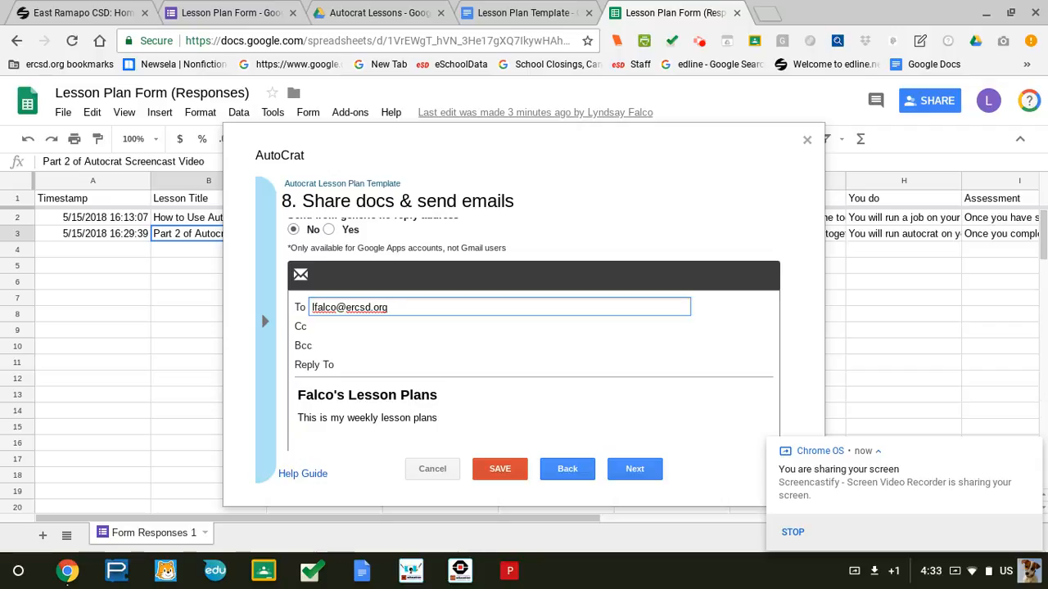
left_click(352, 365)
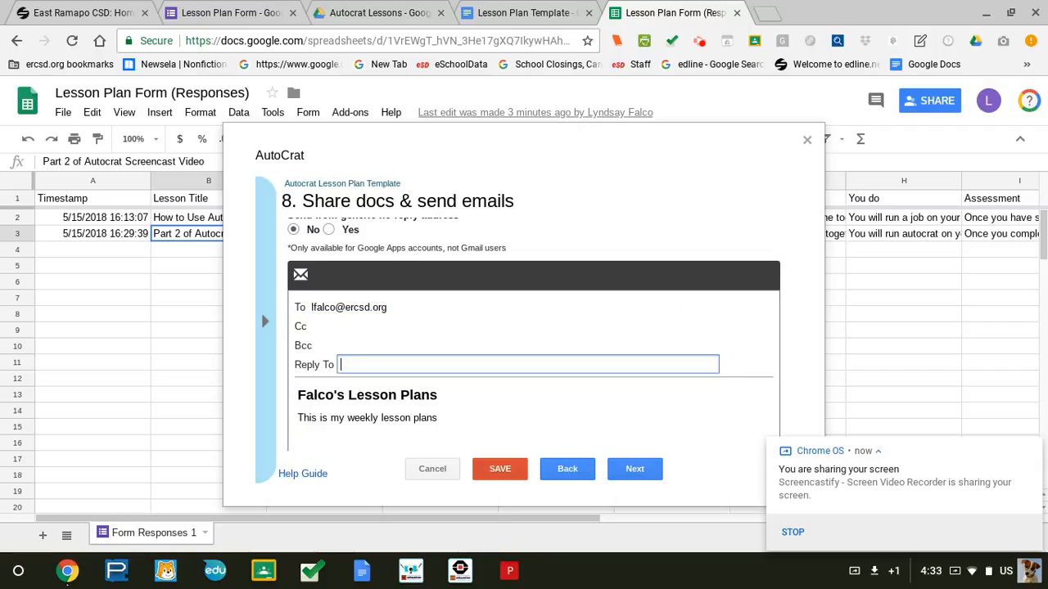
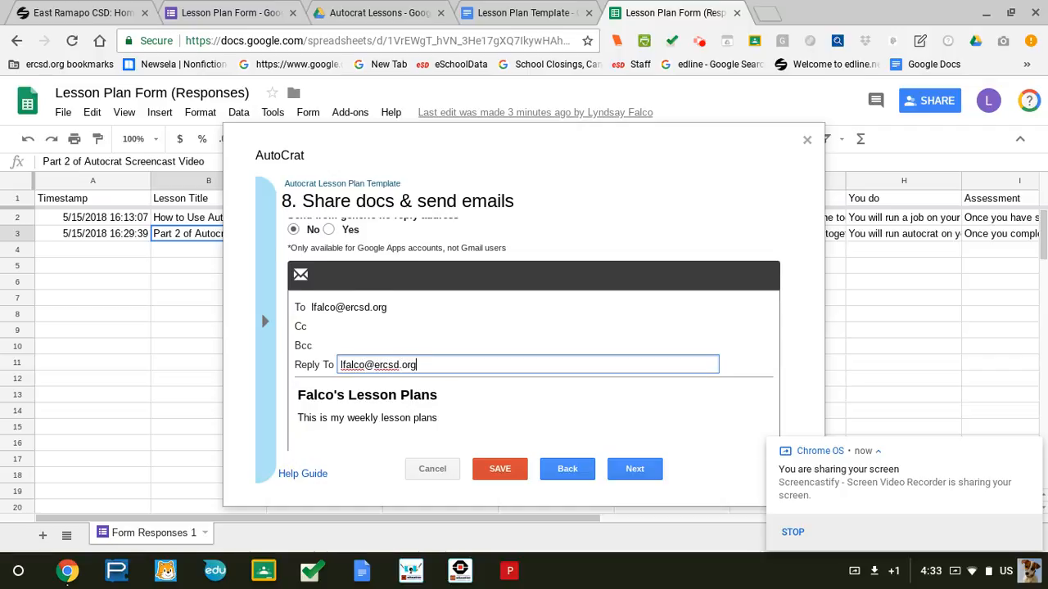
scroll(532, 343, "down", 1)
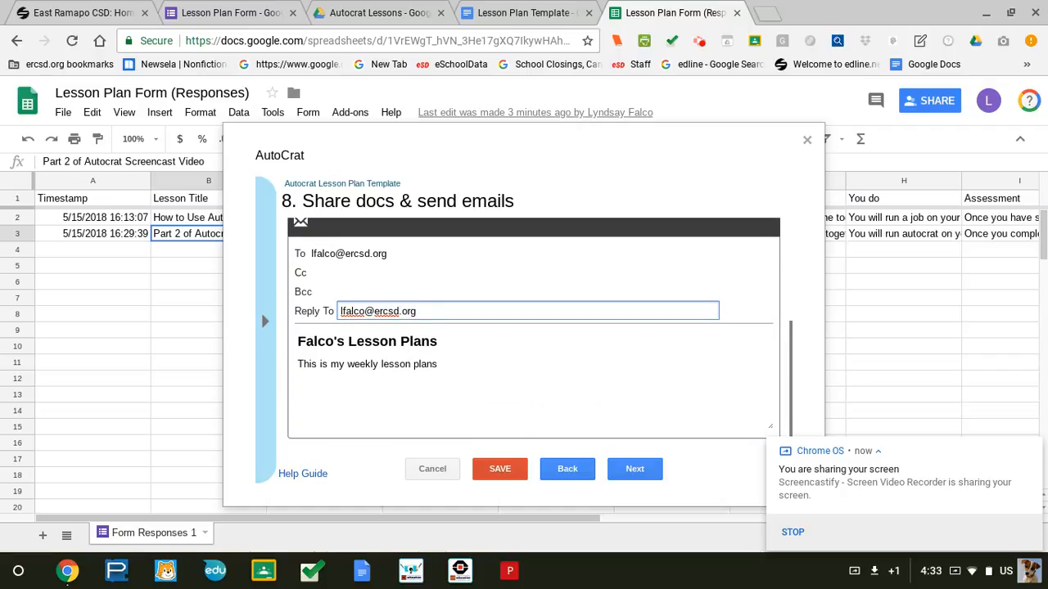
left_click(431, 341)
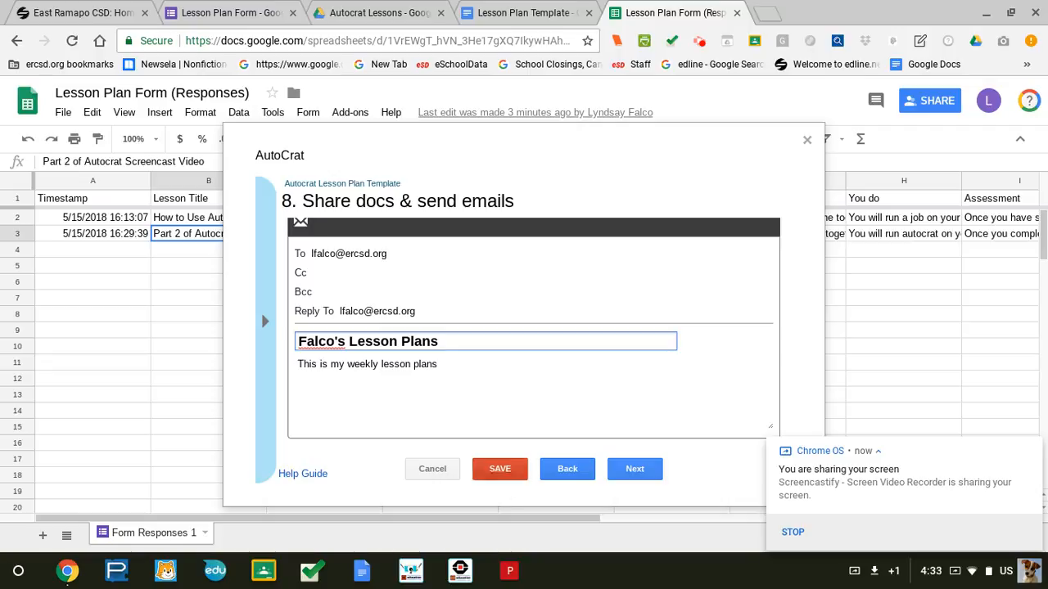
left_click(634, 468)
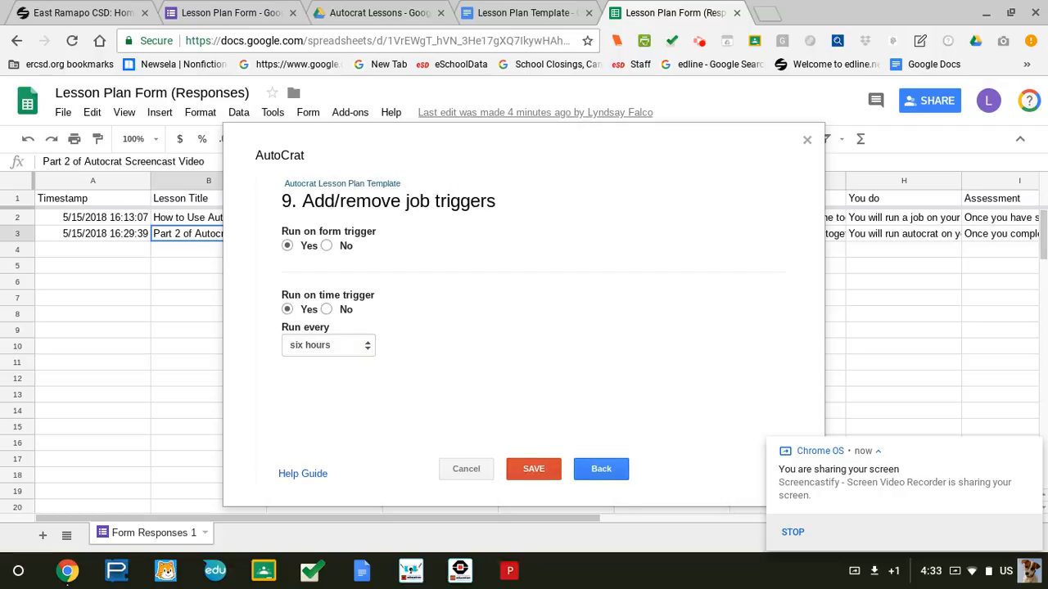
Save the Autocrat Lesson Plan Template job with its trigger settings.
left_click(533, 468)
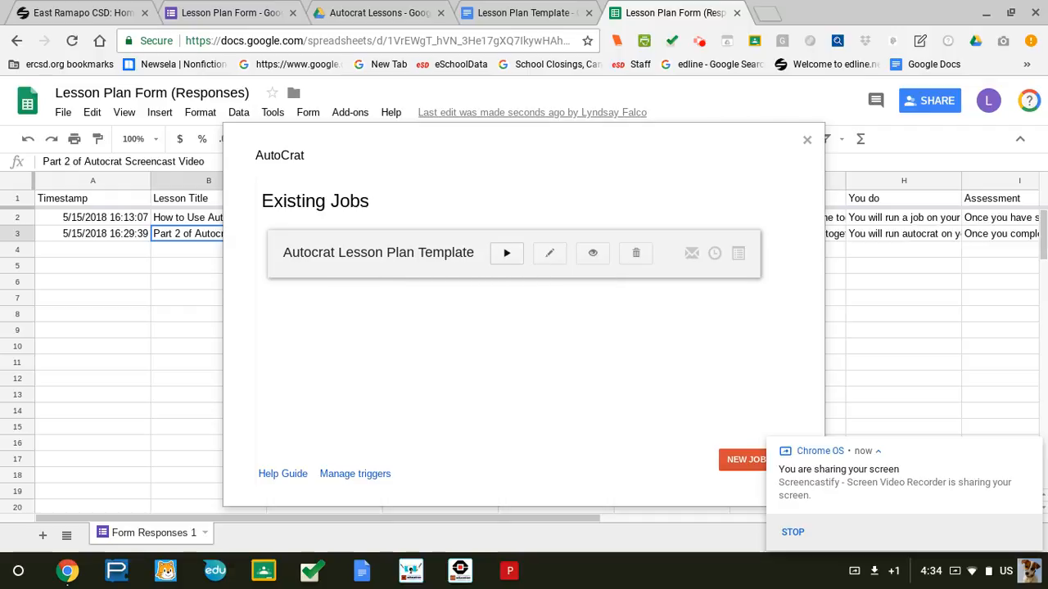
Run the lesson plan merge job and check the Merged Doc ID and URL columns for rows 2–3.
left_click(507, 253)
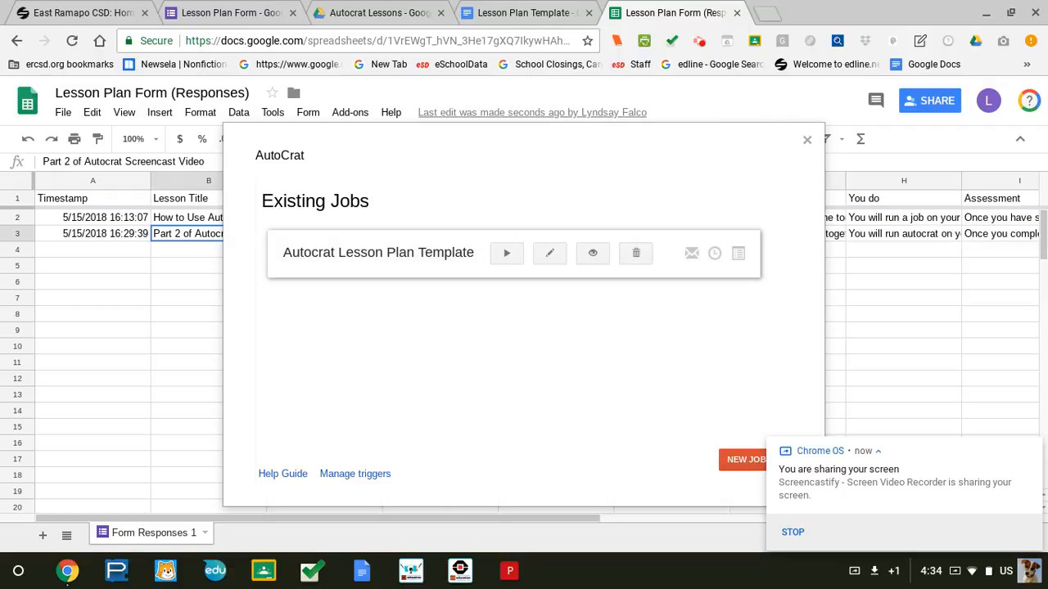
scroll(504, 519, "right", 5)
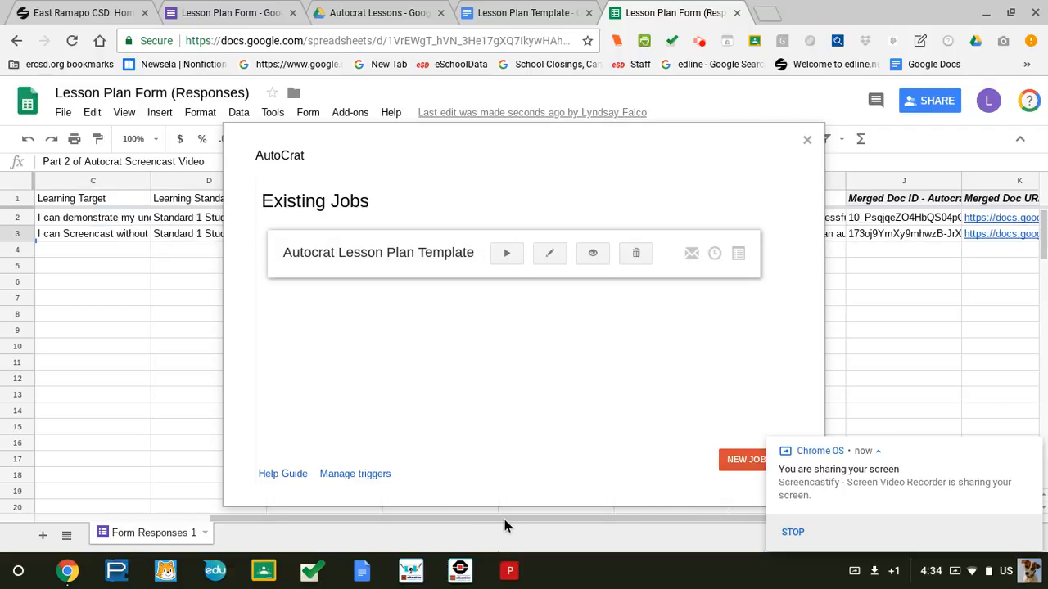
Close AutoCrat and open the merged lesson plan document linked in cell K3.
left_click(806, 140)
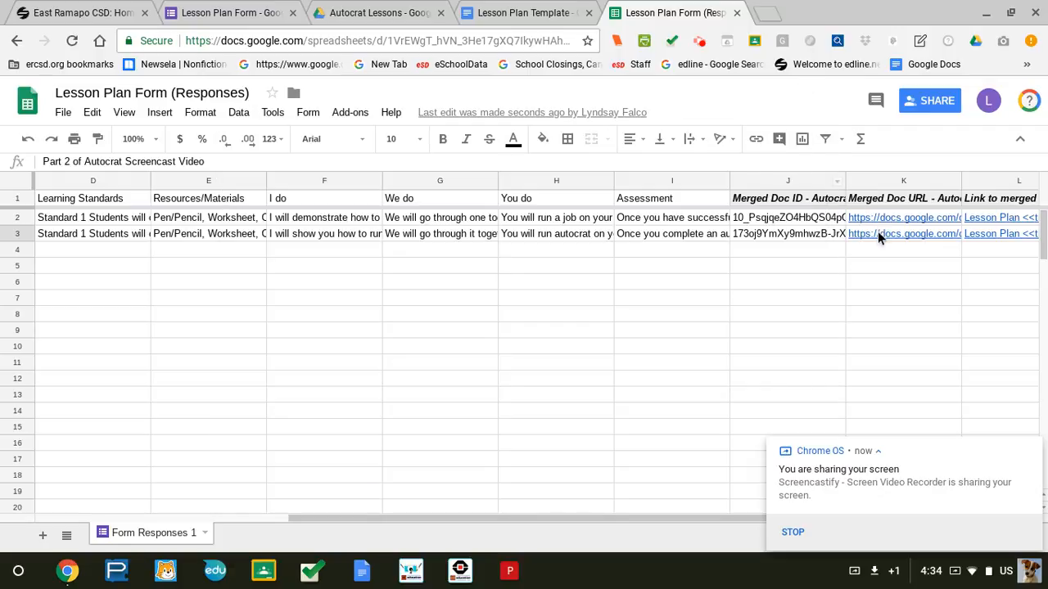
mouse_move(877, 234)
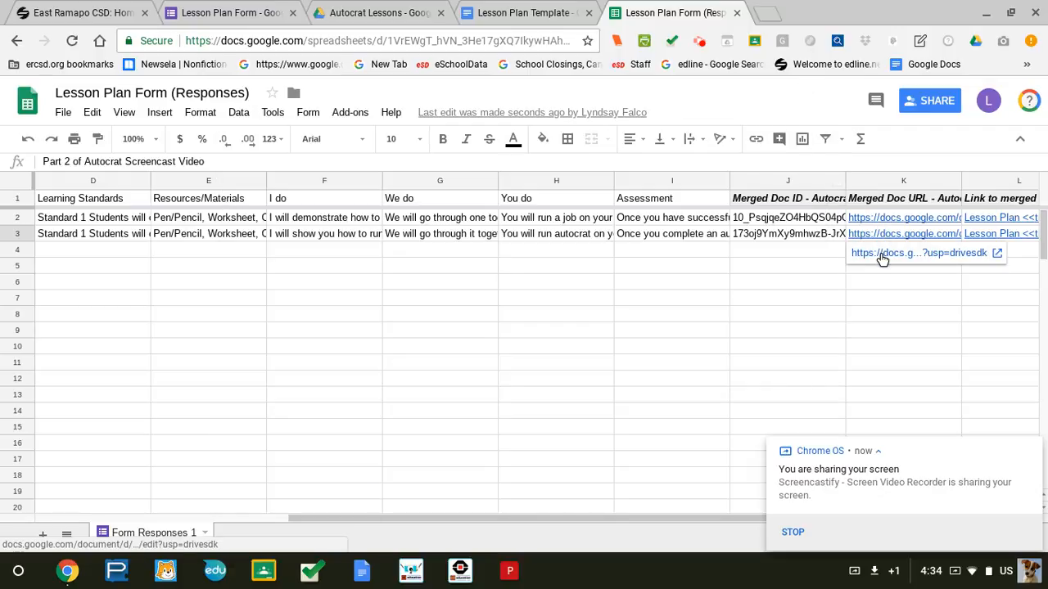
left_click(881, 256)
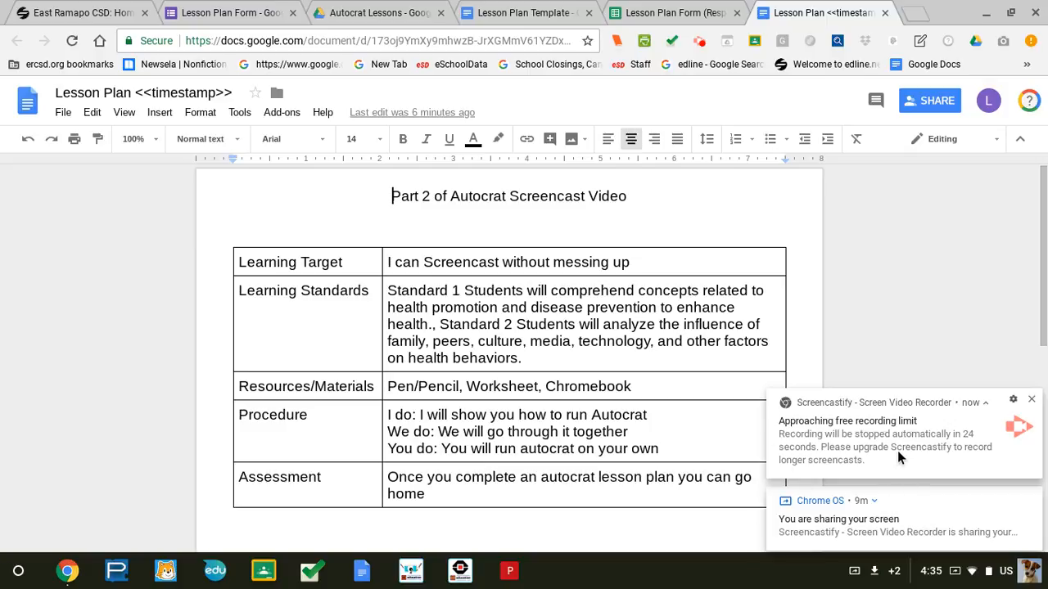
left_click(827, 506)
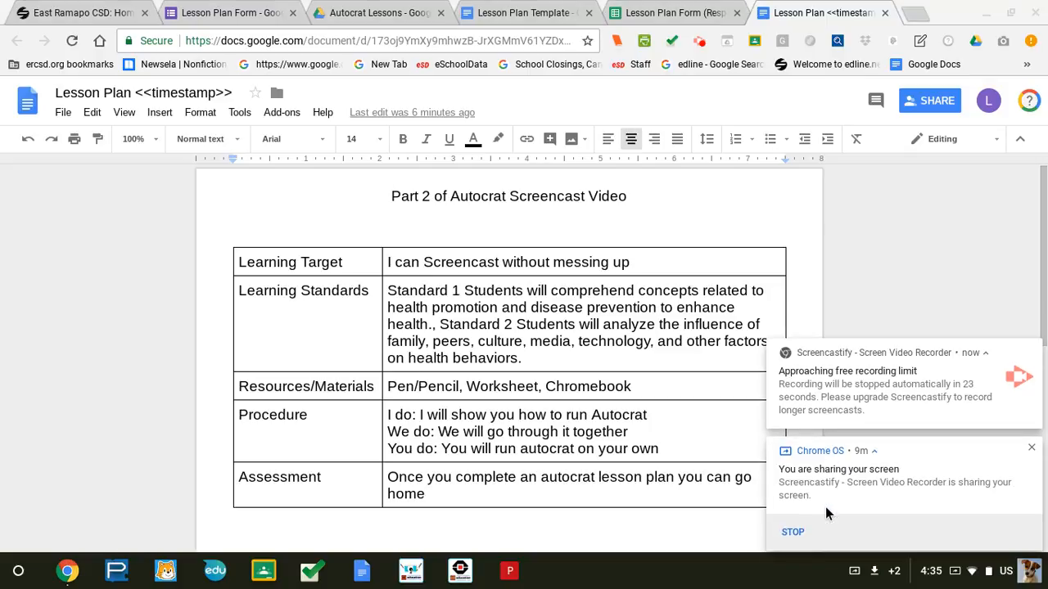